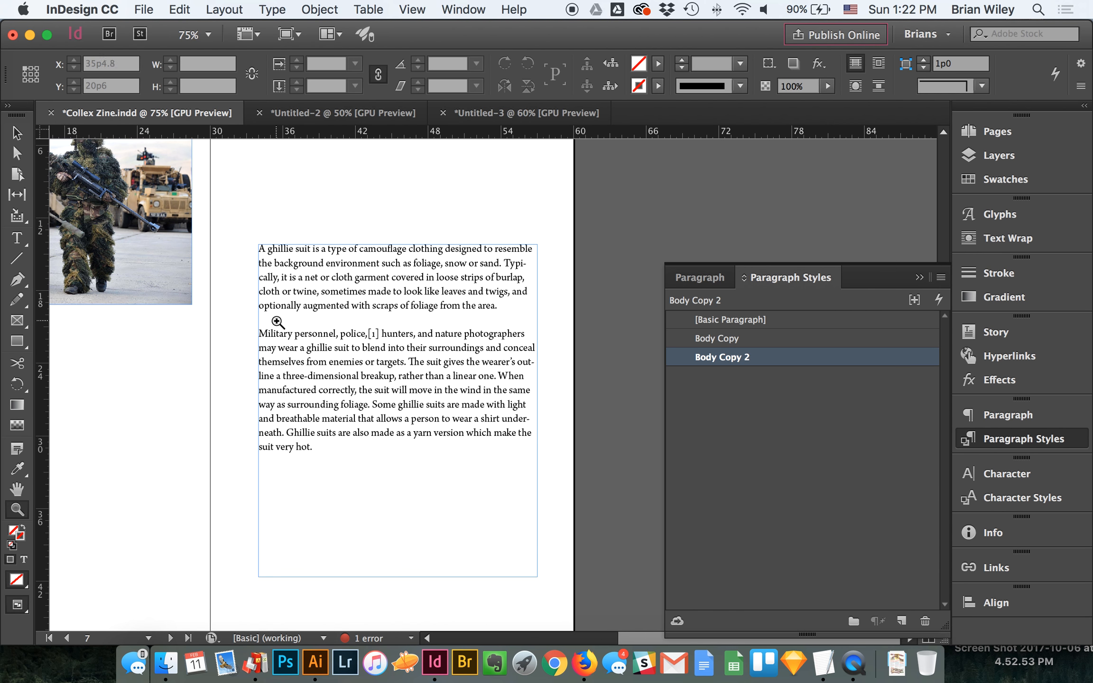
Switch to the Ghillie suit Wikipedia article in Firefox and examine how citation numbers are set in its History section.
{"action": "scroll", "coordinate": [290, 335], "scroll_direction": "down", "scroll_amount": 15}
{"action": "scroll", "coordinate": [290, 335], "scroll_direction": "left", "scroll_amount": 3}
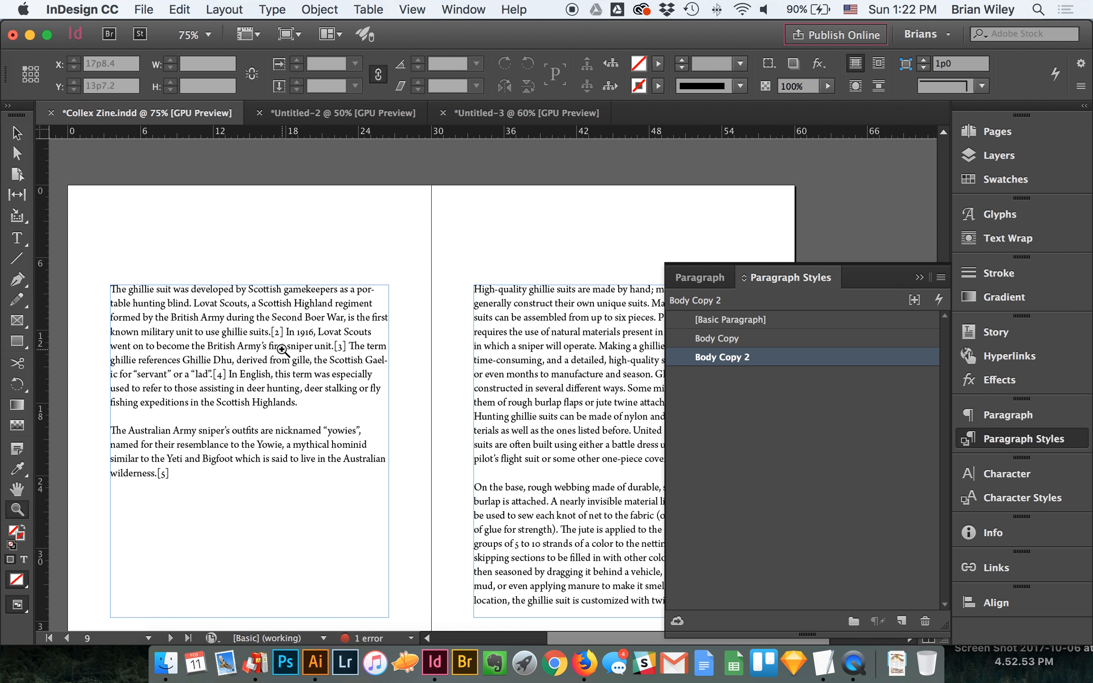
{"action": "key", "text": "super+Tab"}
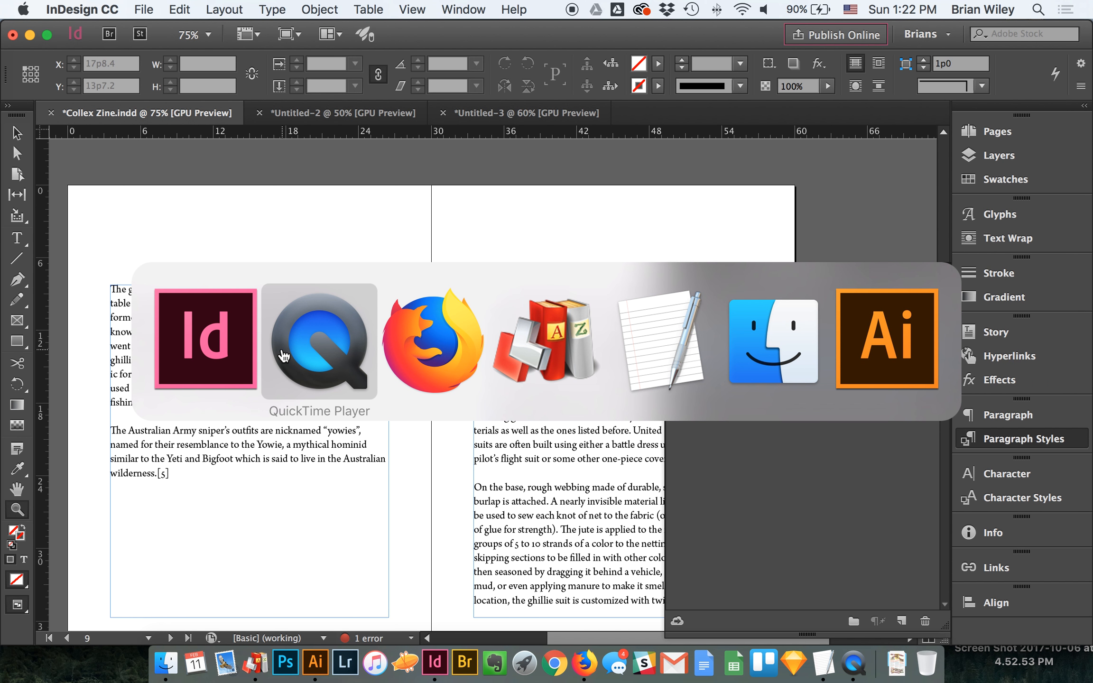
{"action": "key", "text": "super+Tab"}
{"action": "left_click", "coordinate": [336, 264]}
{"action": "scroll", "coordinate": [349, 236], "scroll_direction": "up", "scroll_amount": 10}
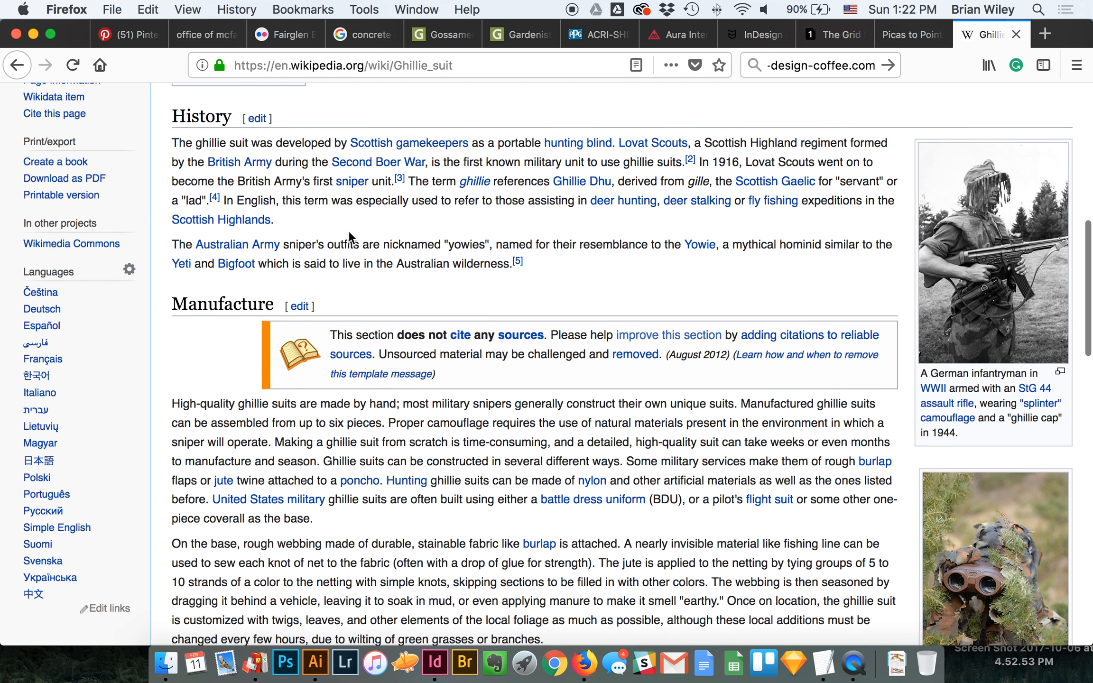
{"action": "scroll", "coordinate": [350, 236], "scroll_direction": "up", "scroll_amount": 3}
{"action": "mouse_move", "coordinate": [217, 260]}
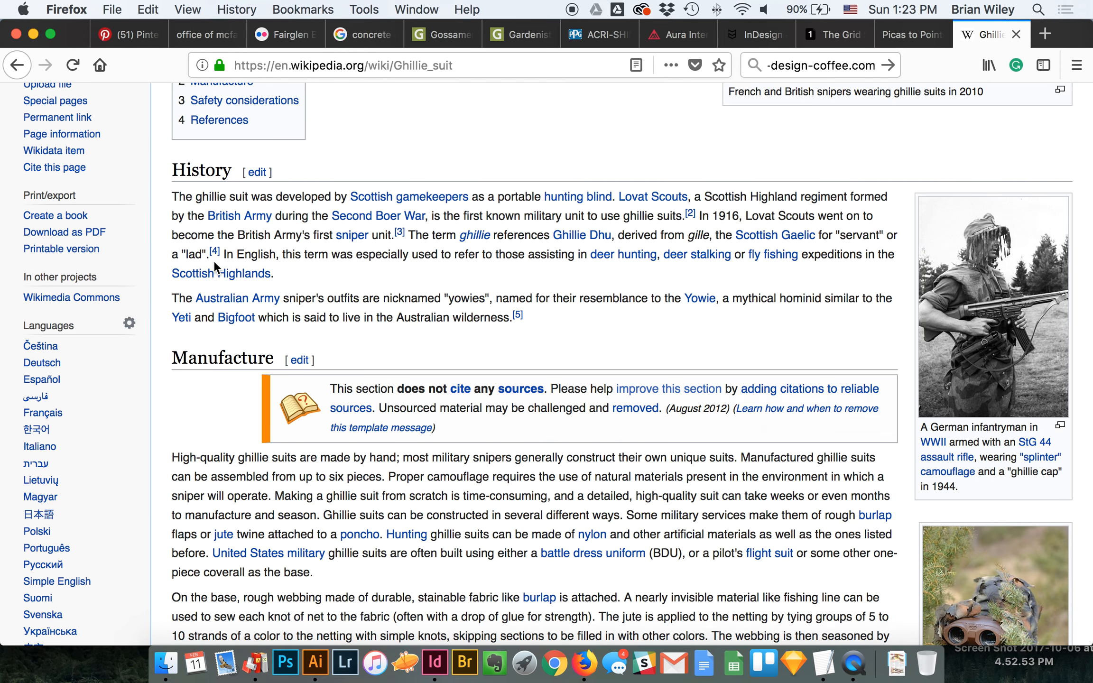
Return to the Collex Zine document in InDesign and create a new character style named Superscript.
{"action": "key", "text": "super+Tab"}
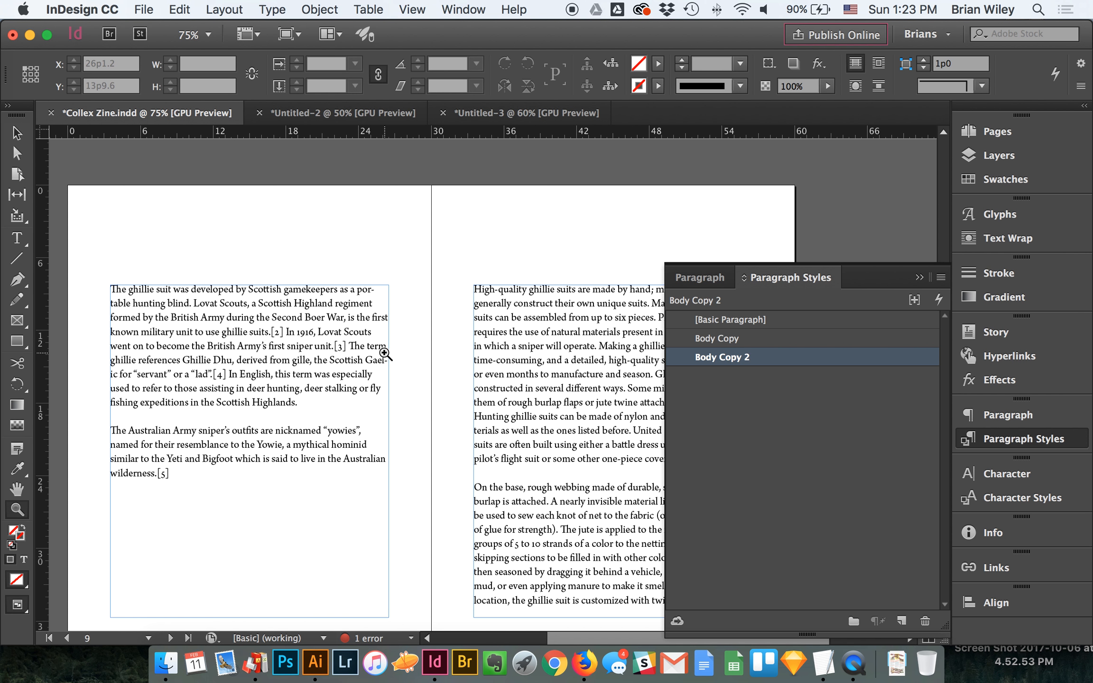
{"action": "scroll", "coordinate": [385, 353], "scroll_direction": "up", "scroll_amount": 12}
{"action": "scroll", "coordinate": [464, 392], "scroll_direction": "right", "scroll_amount": 3}
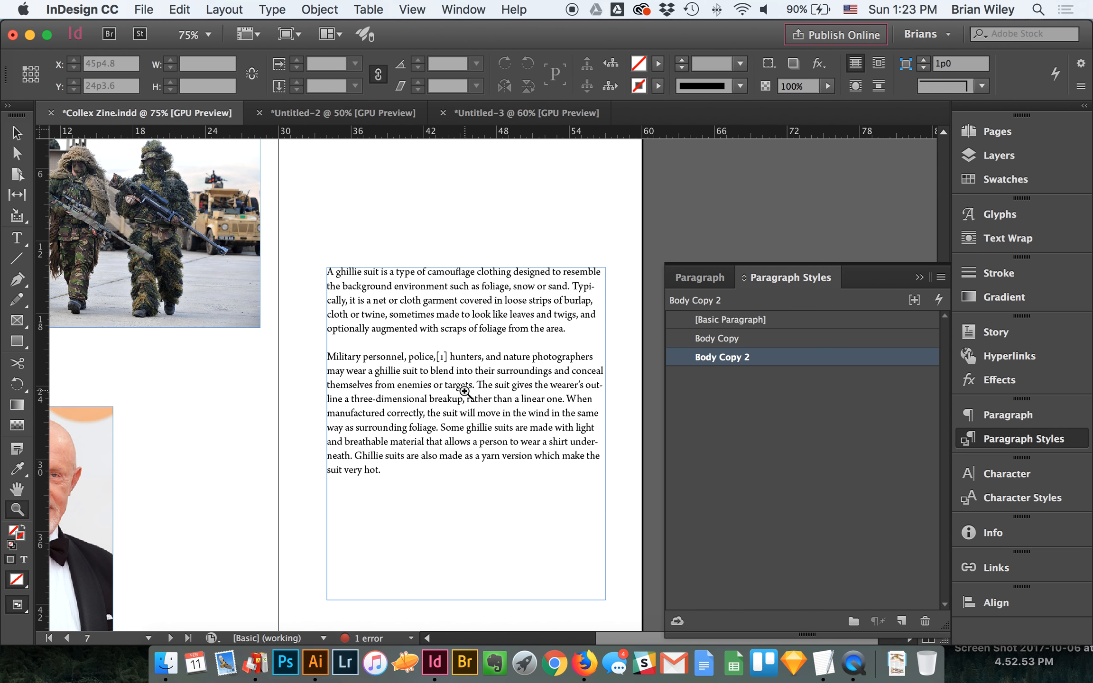
{"action": "left_click", "coordinate": [1024, 496]}
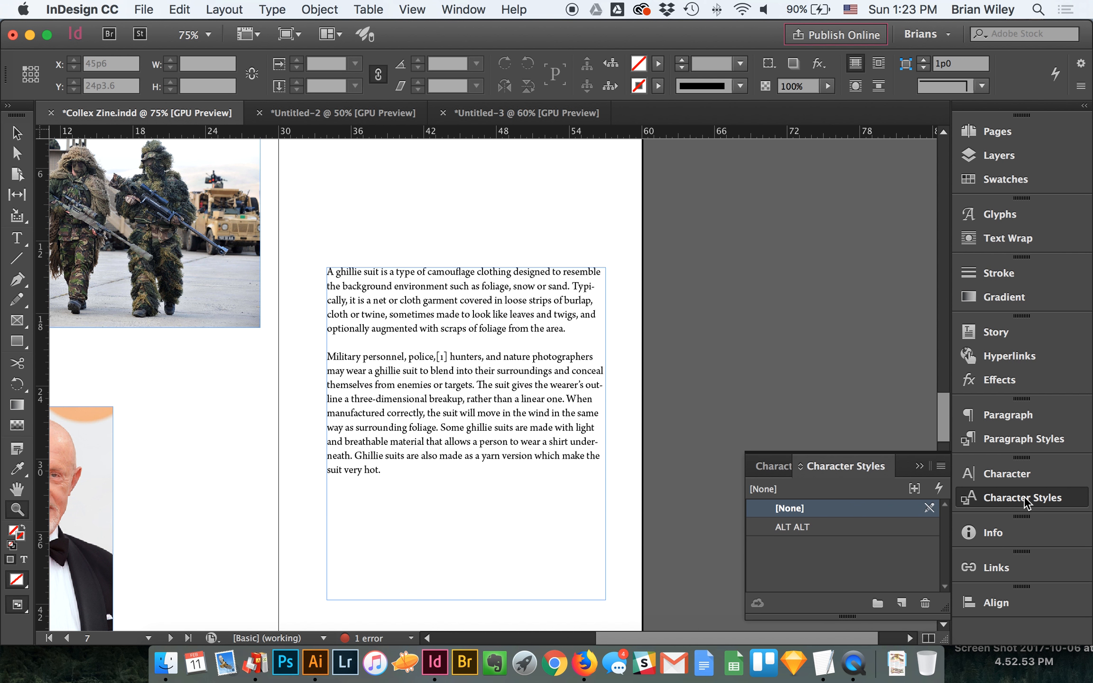
{"action": "left_click", "coordinate": [901, 603]}
{"action": "double_click", "coordinate": [799, 546]}
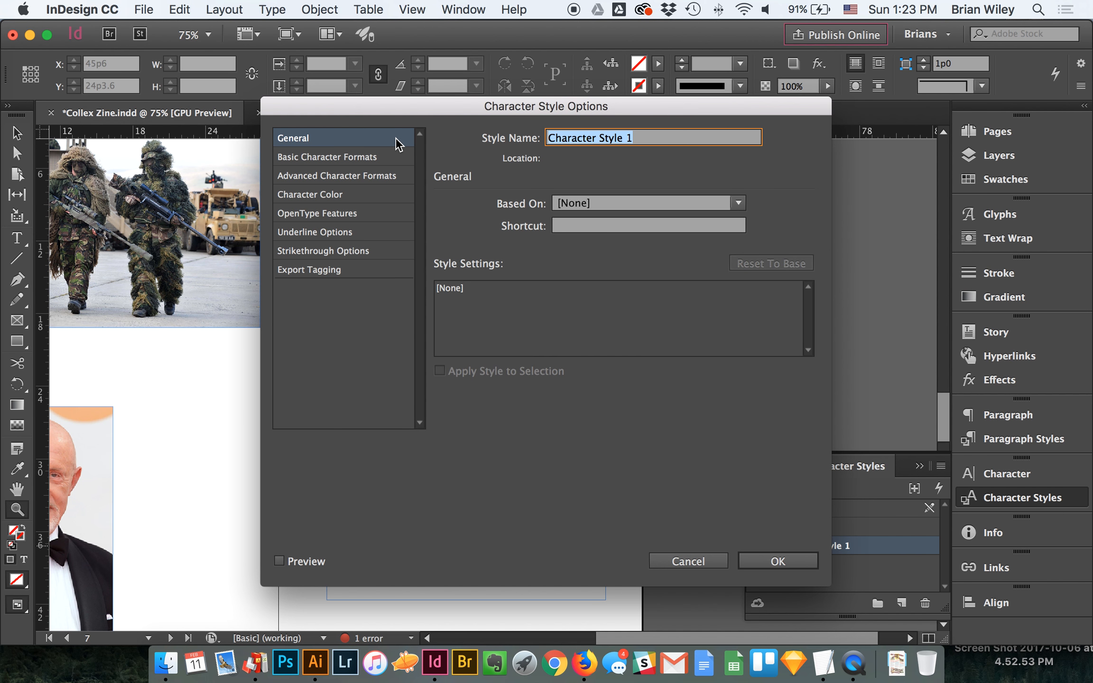
{"action": "type", "text": "Supersc"}
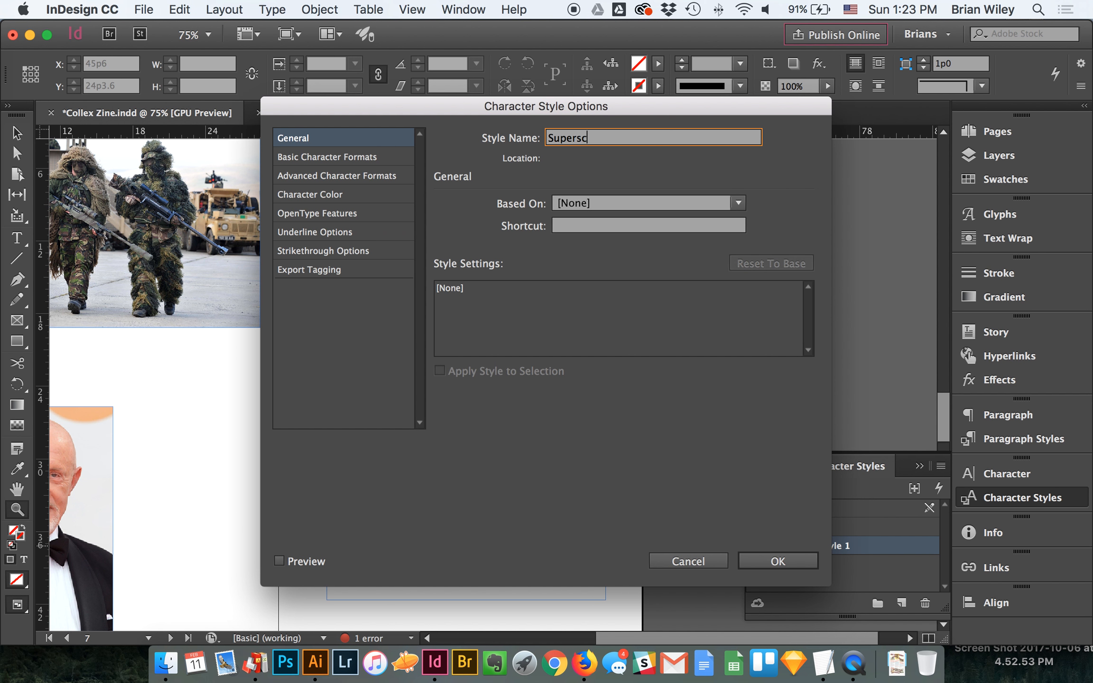
{"action": "type", "text": "ript"}
{"action": "left_click_drag", "start_coordinate": [371, 108], "coordinate": [577, 140]}
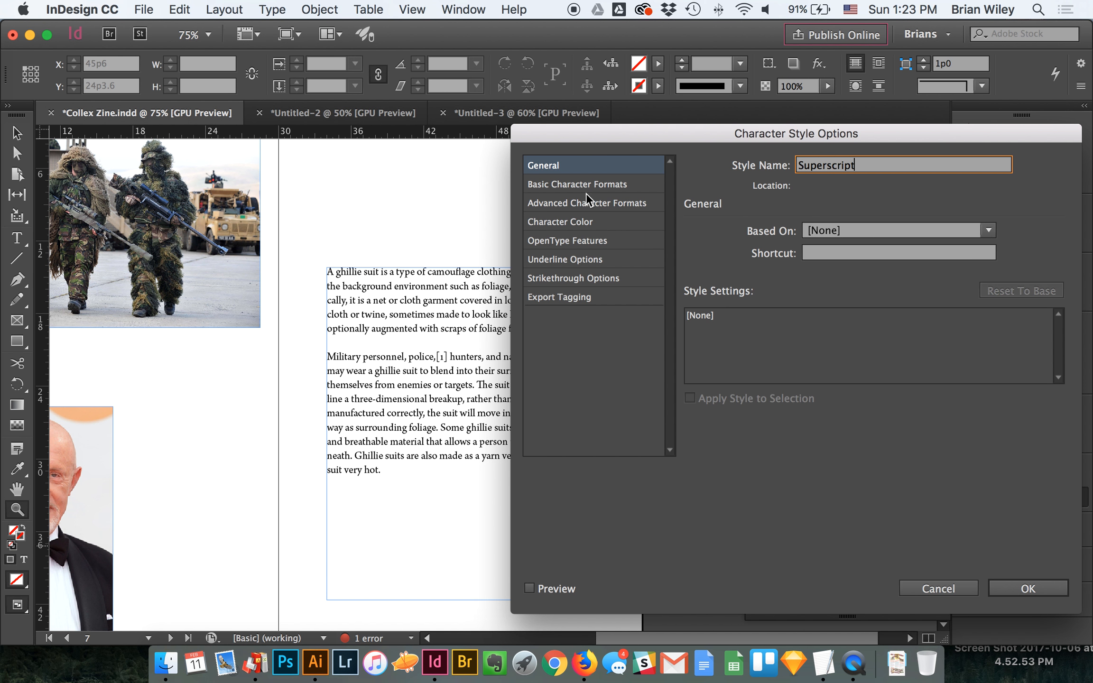
{"action": "left_click", "coordinate": [593, 241]}
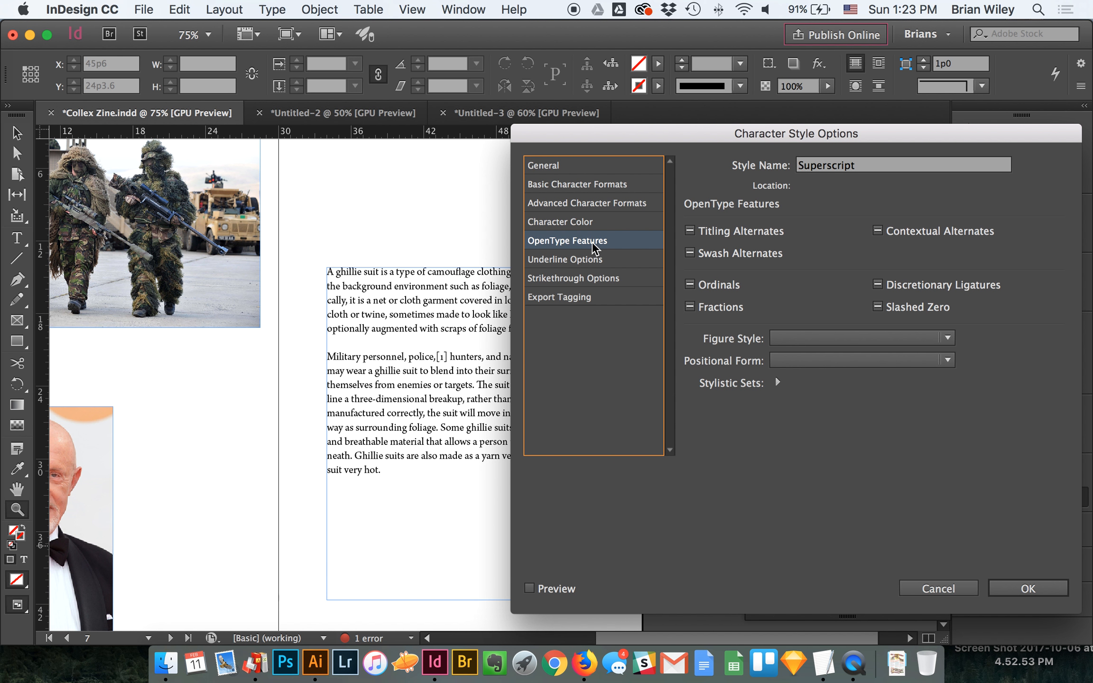
{"action": "left_click", "coordinate": [816, 333]}
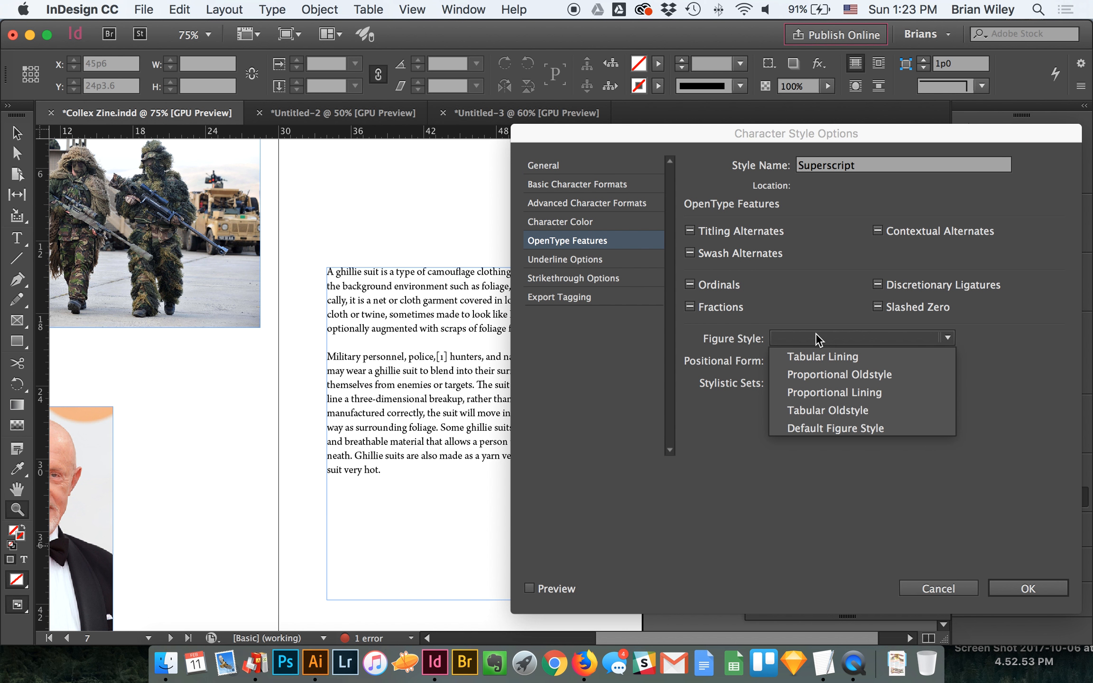
{"action": "left_click", "coordinate": [805, 314]}
{"action": "left_click", "coordinate": [810, 359]}
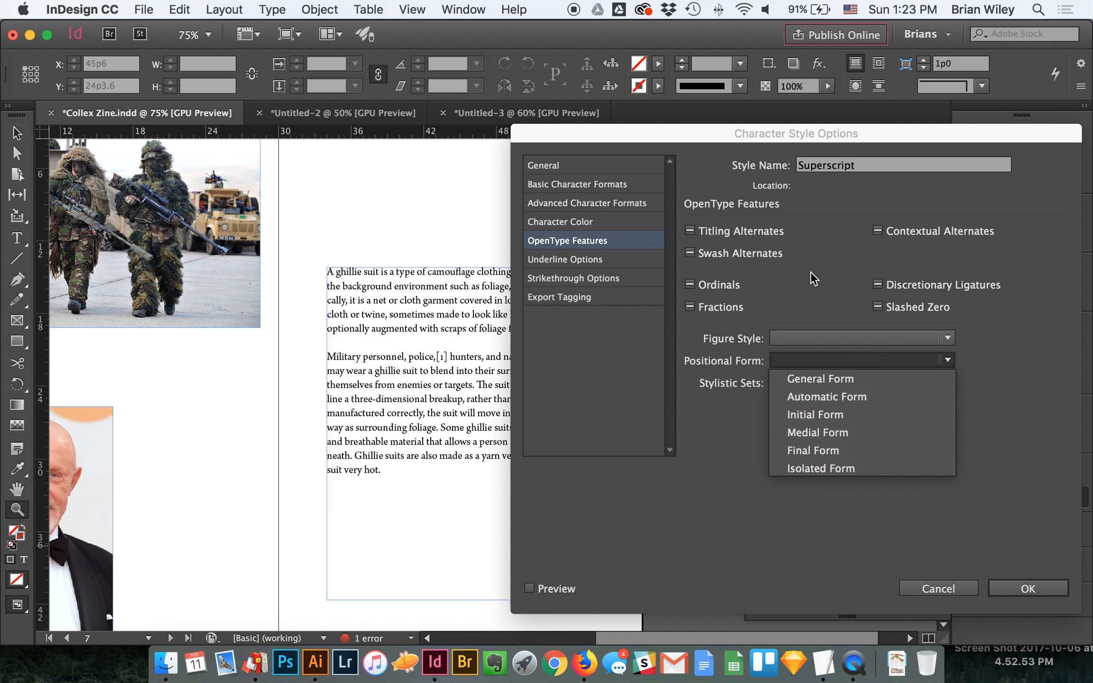
{"action": "left_click", "coordinate": [818, 308]}
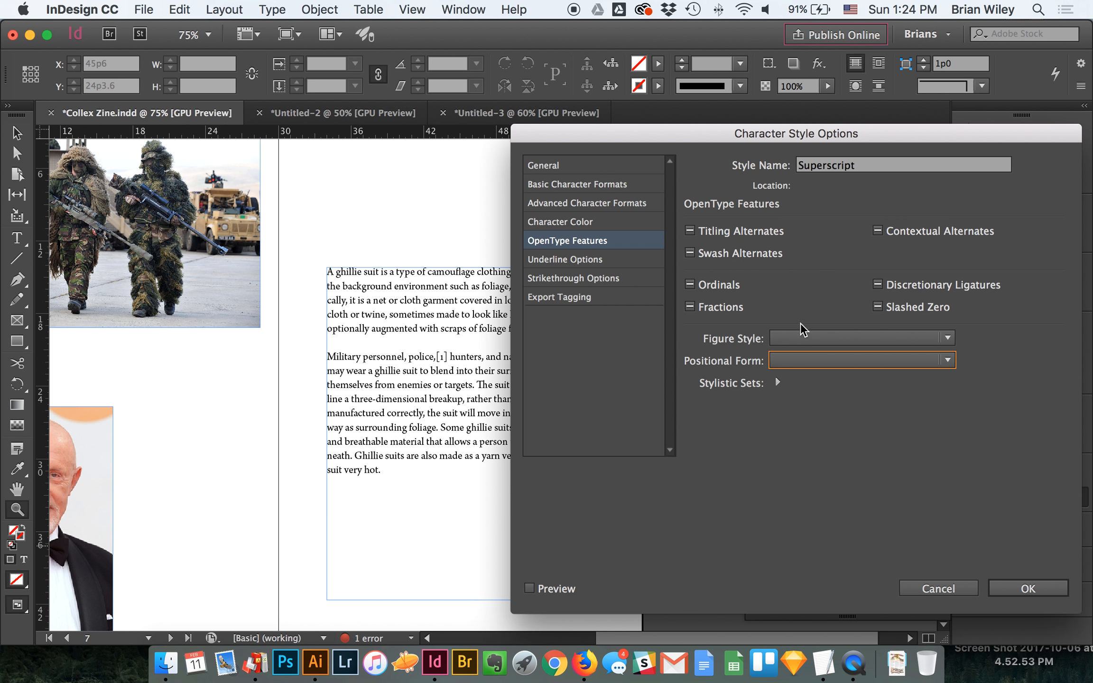
Set the Superscript style's position to OpenType Superior/Superscript in the basic character formats and confirm the style.
{"action": "left_click", "coordinate": [612, 187]}
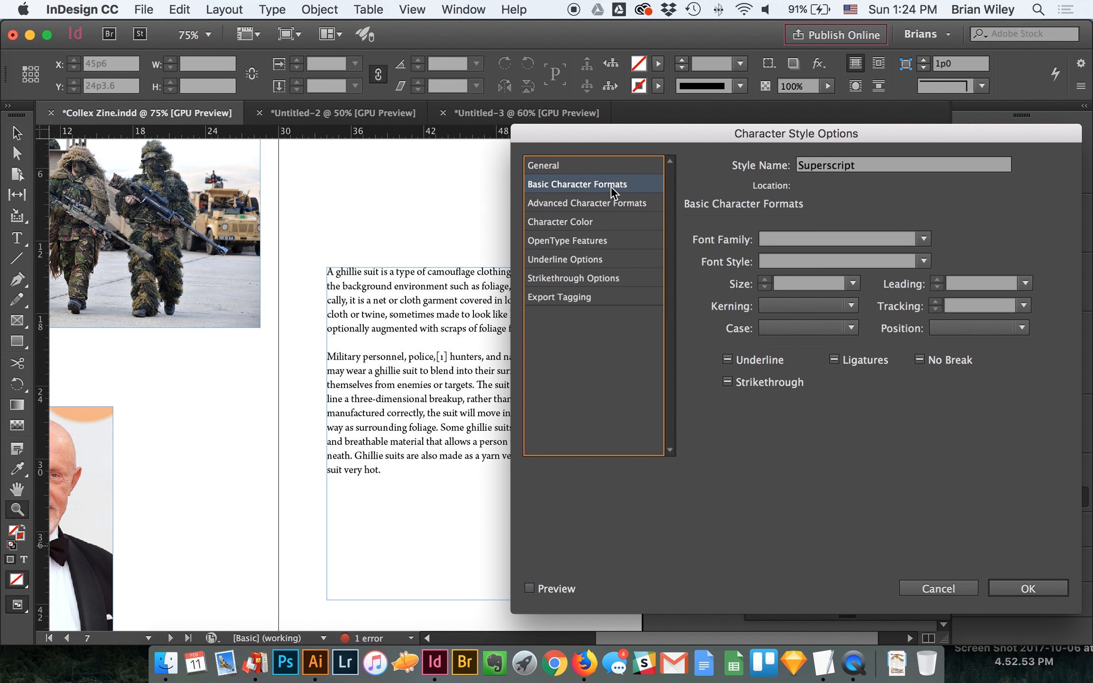
{"action": "left_click", "coordinate": [960, 326]}
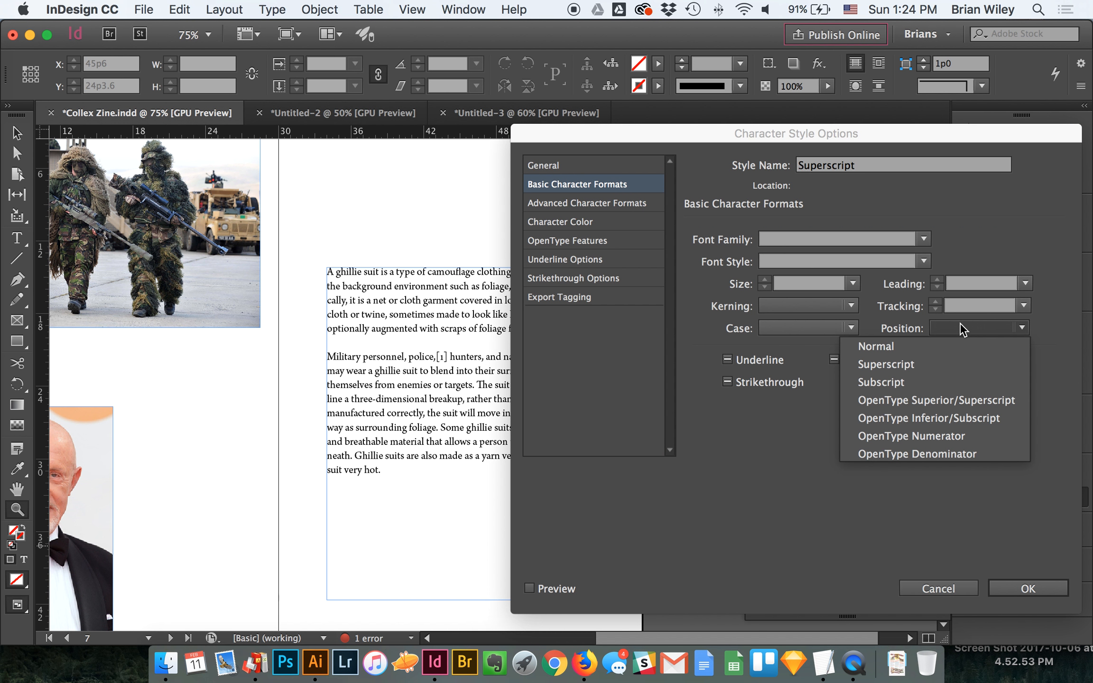
{"action": "left_click", "coordinate": [989, 400]}
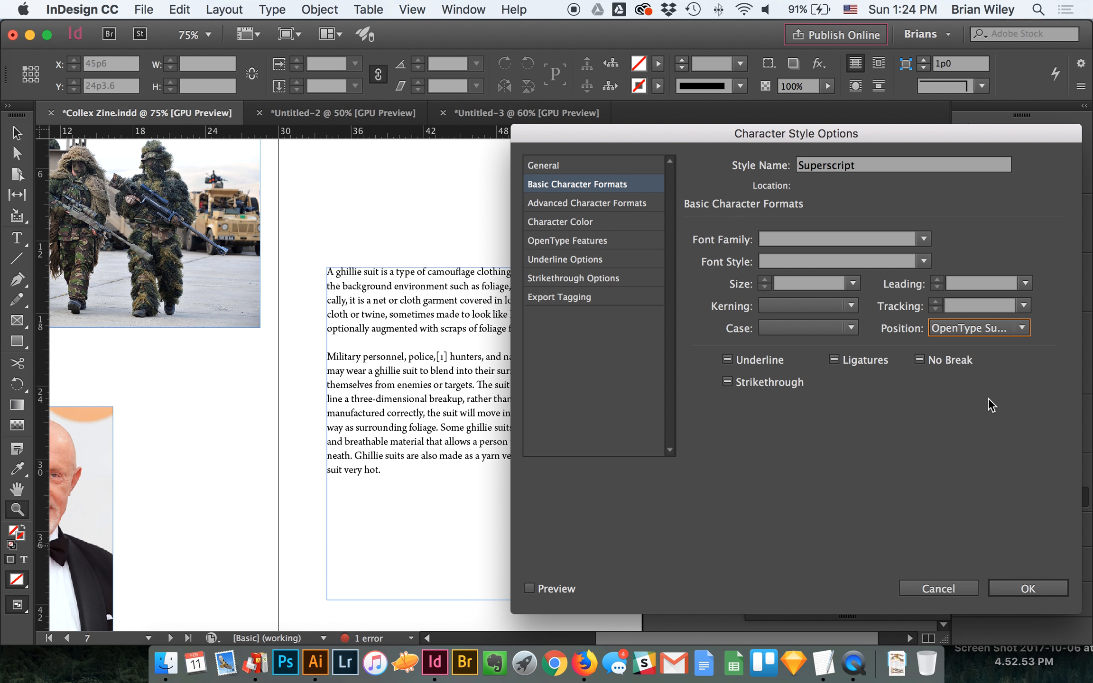
{"action": "left_click", "coordinate": [1010, 588]}
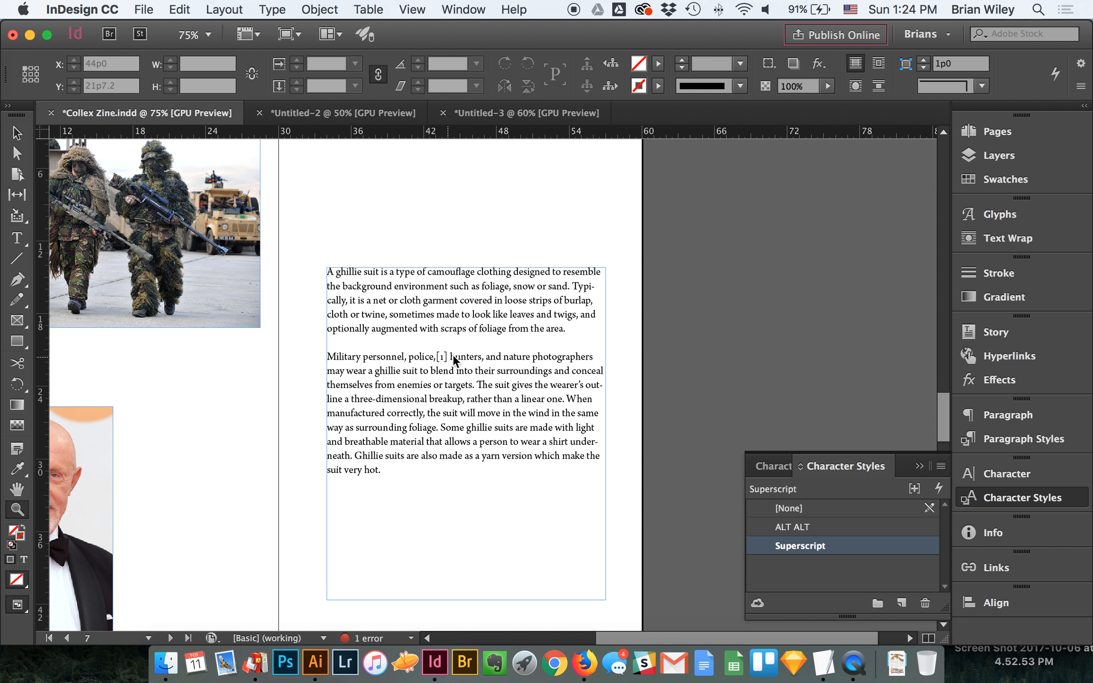
Apply the Superscript character style to the number 1 in the bracketed citation after "police" on page 7.
{"action": "left_click", "coordinate": [479, 335]}
{"action": "left_click", "coordinate": [480, 414]}
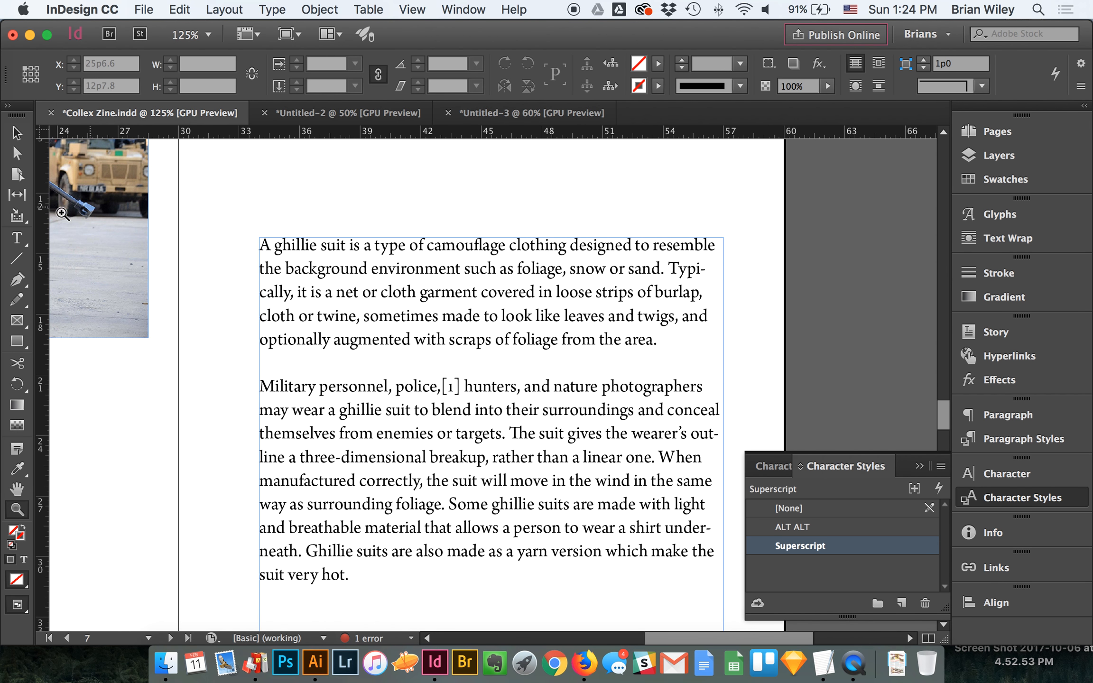
{"action": "left_click", "coordinate": [17, 238]}
{"action": "mouse_move", "coordinate": [454, 393]}
{"action": "left_mouse_down"}
{"action": "mouse_move", "coordinate": [442, 388]}
{"action": "mouse_move", "coordinate": [464, 390]}
{"action": "mouse_move", "coordinate": [455, 388]}
{"action": "left_mouse_up"}
{"action": "left_click", "coordinate": [808, 547]}
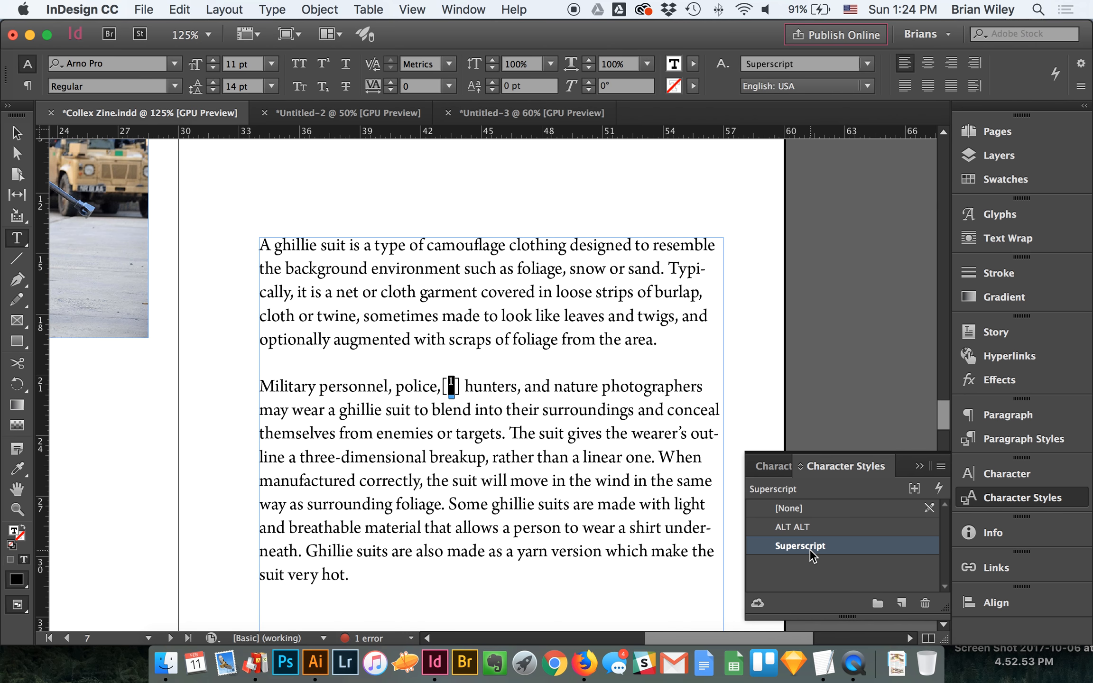
{"action": "left_click", "coordinate": [17, 132]}
{"action": "left_click", "coordinate": [411, 211]}
Apply the Body Copy paragraph style to the whole ghillie suit text frame on page 7.
{"action": "left_click", "coordinate": [500, 399]}
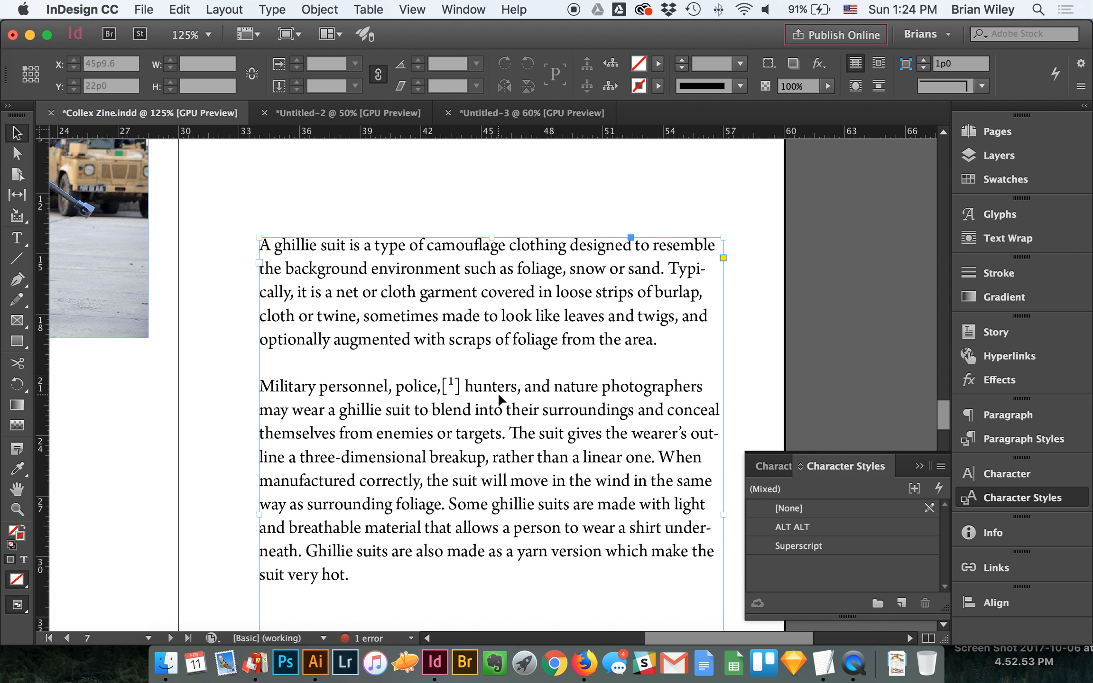
{"action": "left_click", "coordinate": [1044, 440]}
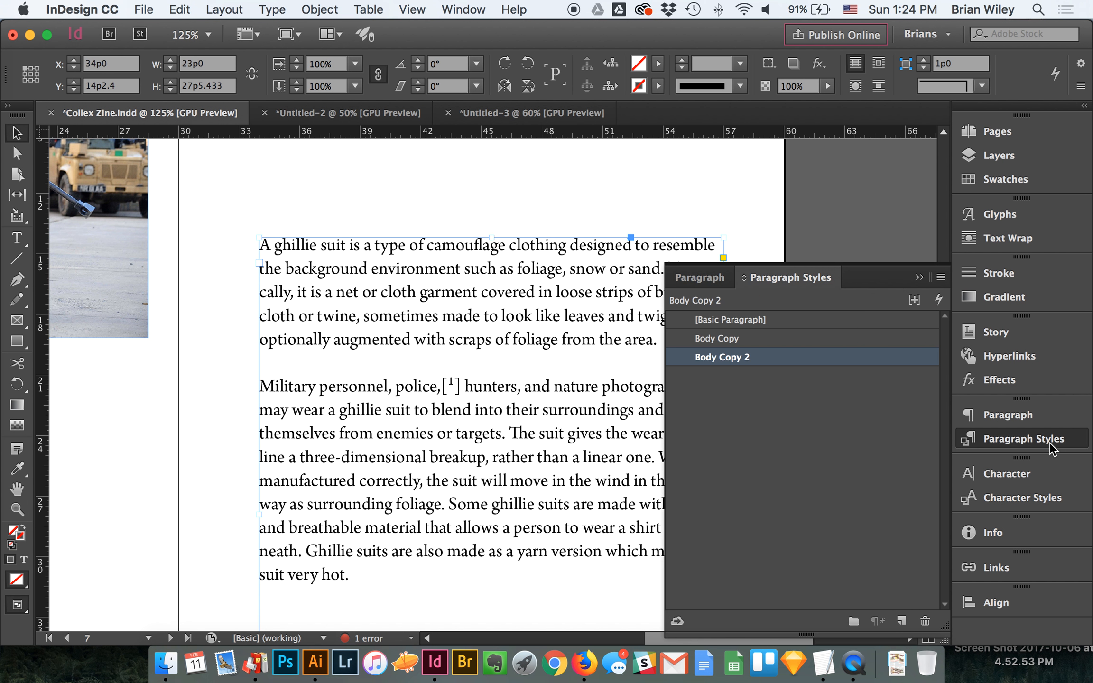
{"action": "left_click", "coordinate": [740, 340]}
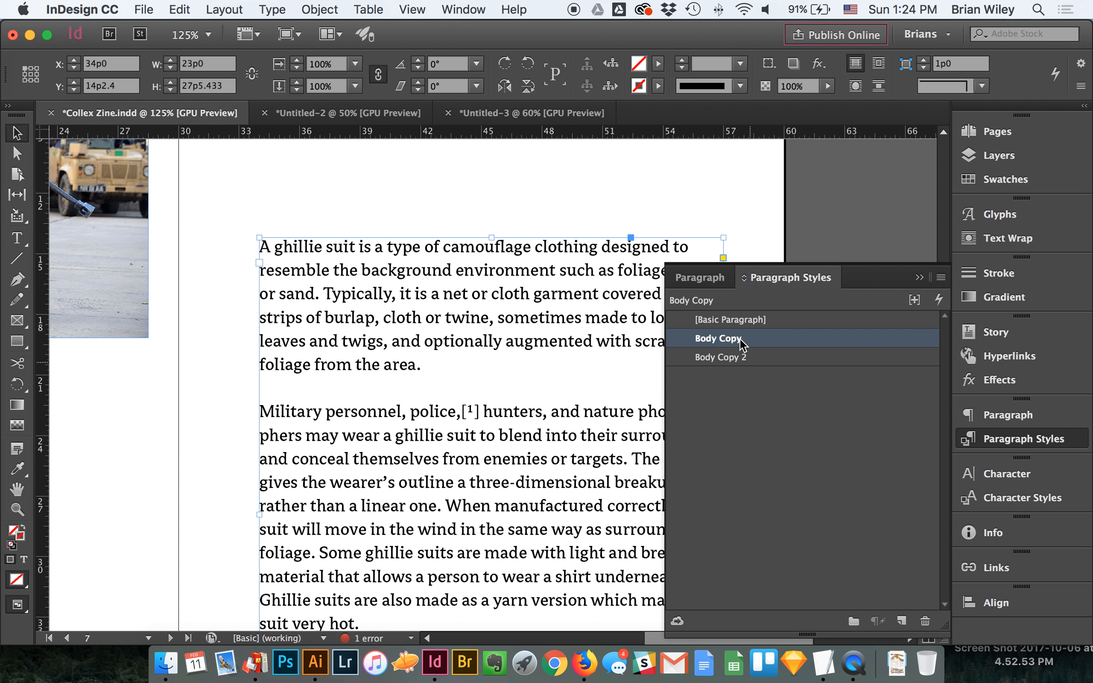
{"action": "scroll", "coordinate": [503, 418], "scroll_direction": "up", "scroll_amount": 1}
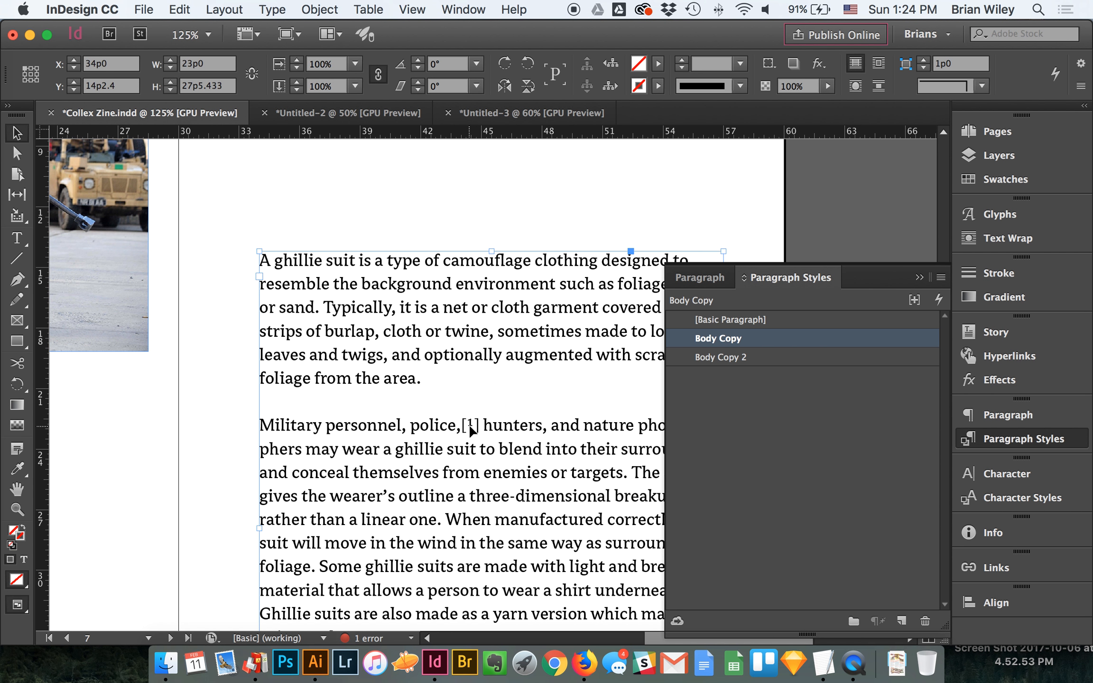
{"action": "key", "text": "super+shift+equal"}
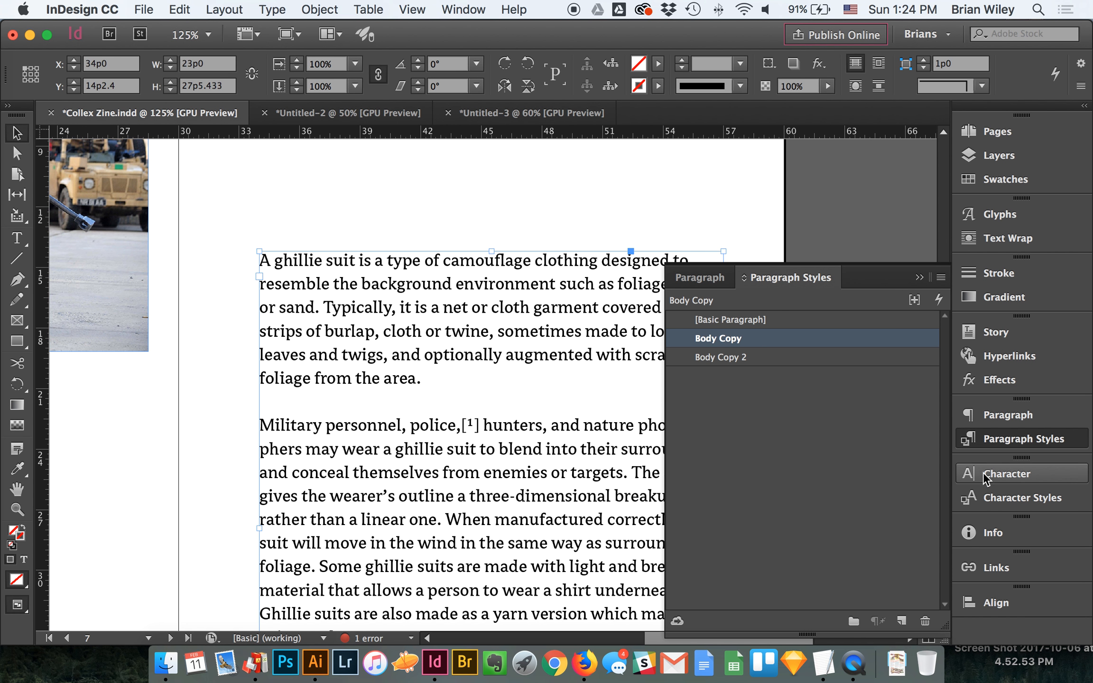
Open the Superscript character style's options and review its basic character formats.
{"action": "left_click", "coordinate": [1049, 499]}
{"action": "double_click", "coordinate": [853, 546]}
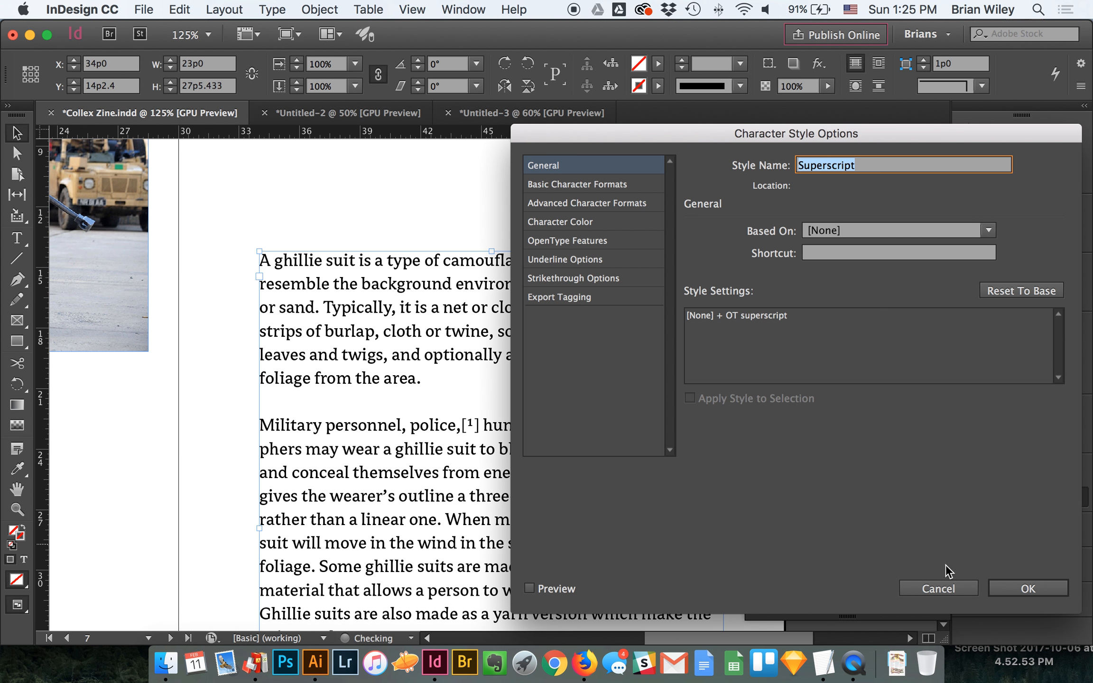
{"action": "left_click", "coordinate": [554, 184]}
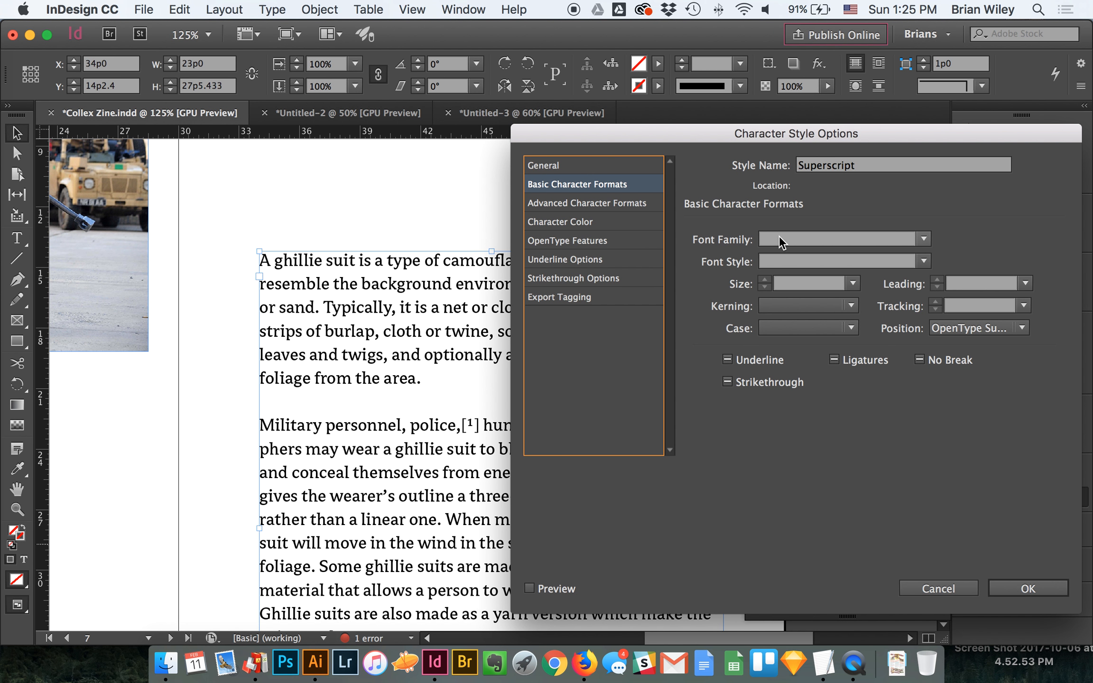
{"action": "left_click", "coordinate": [1021, 594]}
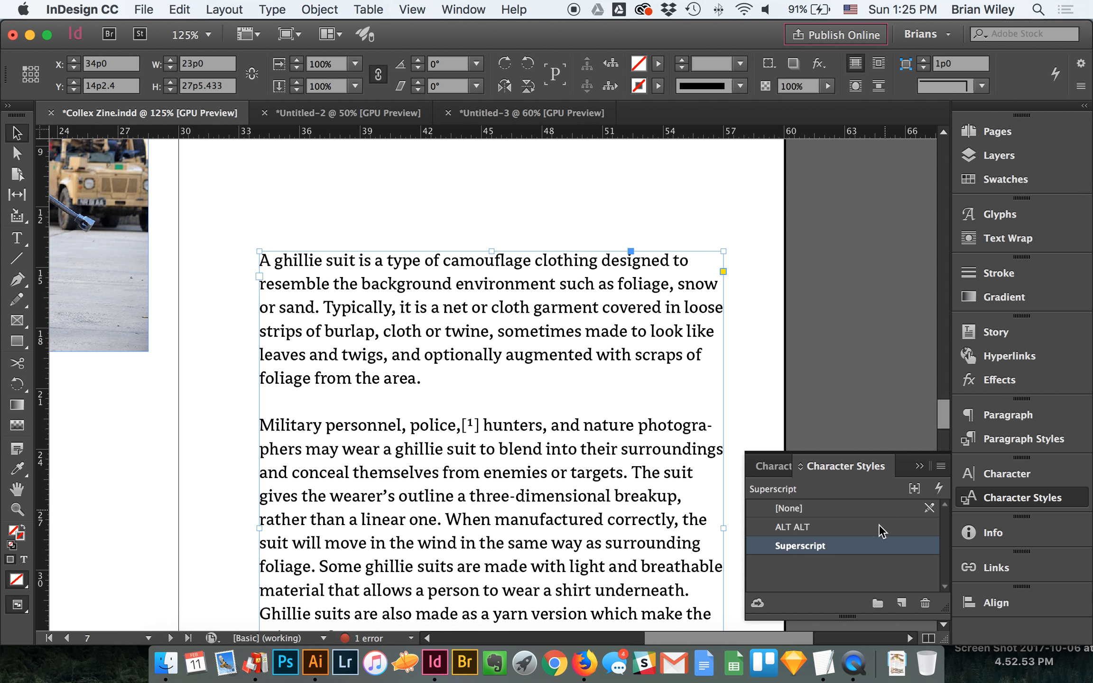
Set the Superscript style's character color to the green C=75 M=5 Y=100 K=0 with preview enabled, and confirm.
{"action": "double_click", "coordinate": [856, 545]}
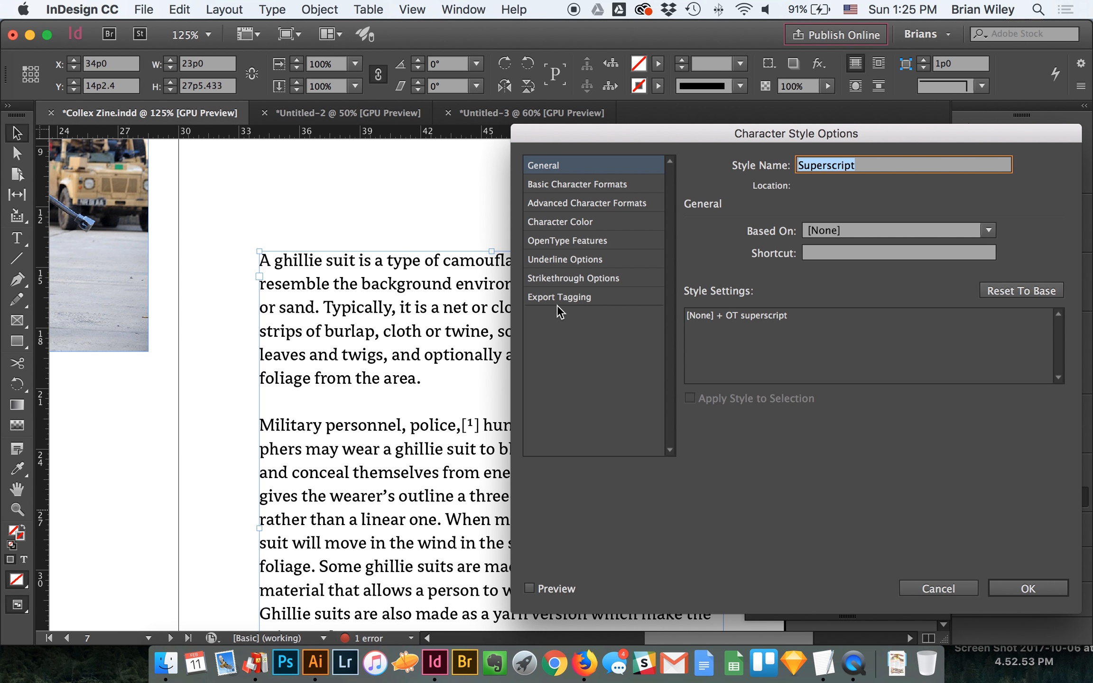
{"action": "left_click", "coordinate": [570, 228]}
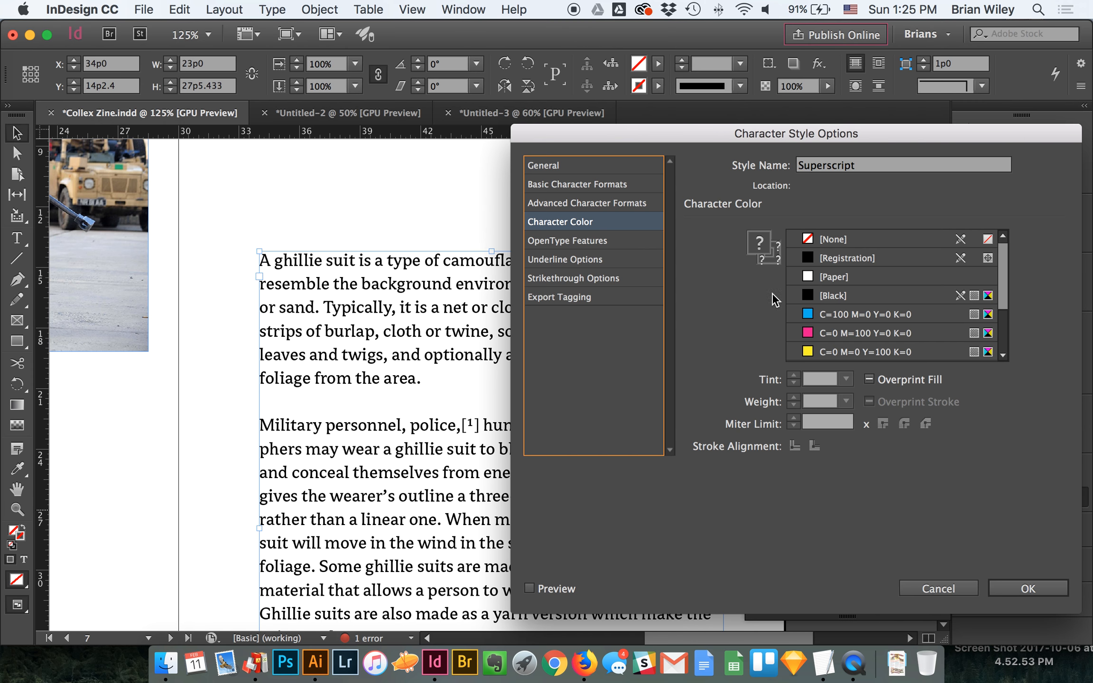
{"action": "scroll", "coordinate": [849, 337], "scroll_direction": "down", "scroll_amount": 2}
{"action": "left_click", "coordinate": [849, 333]}
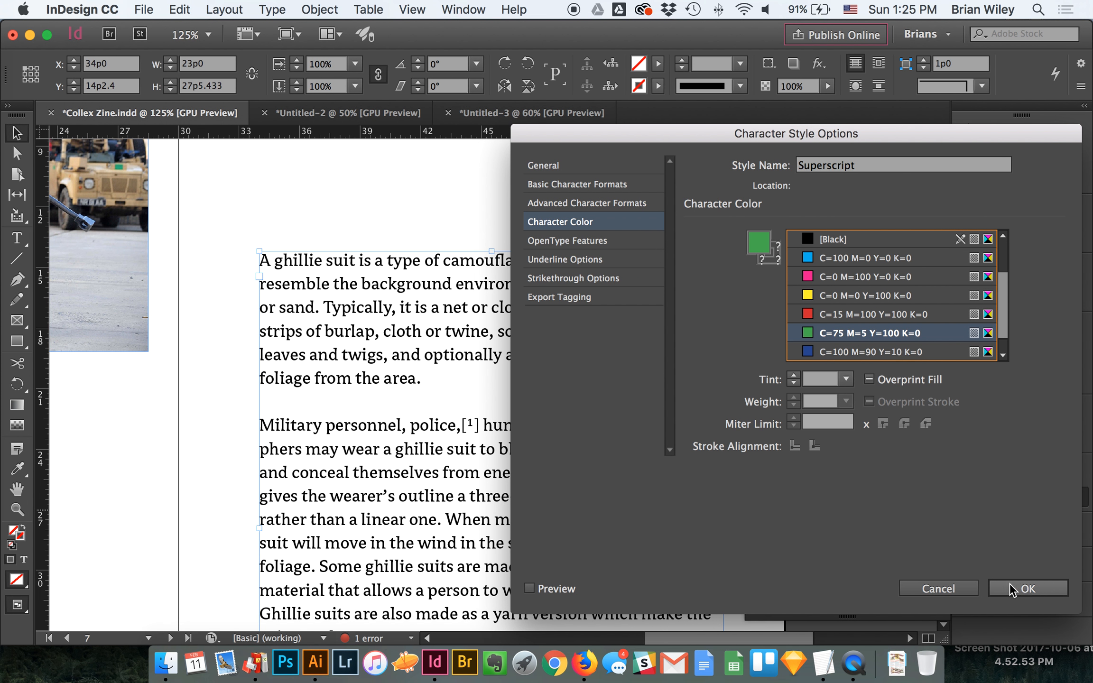
{"action": "left_click", "coordinate": [558, 591]}
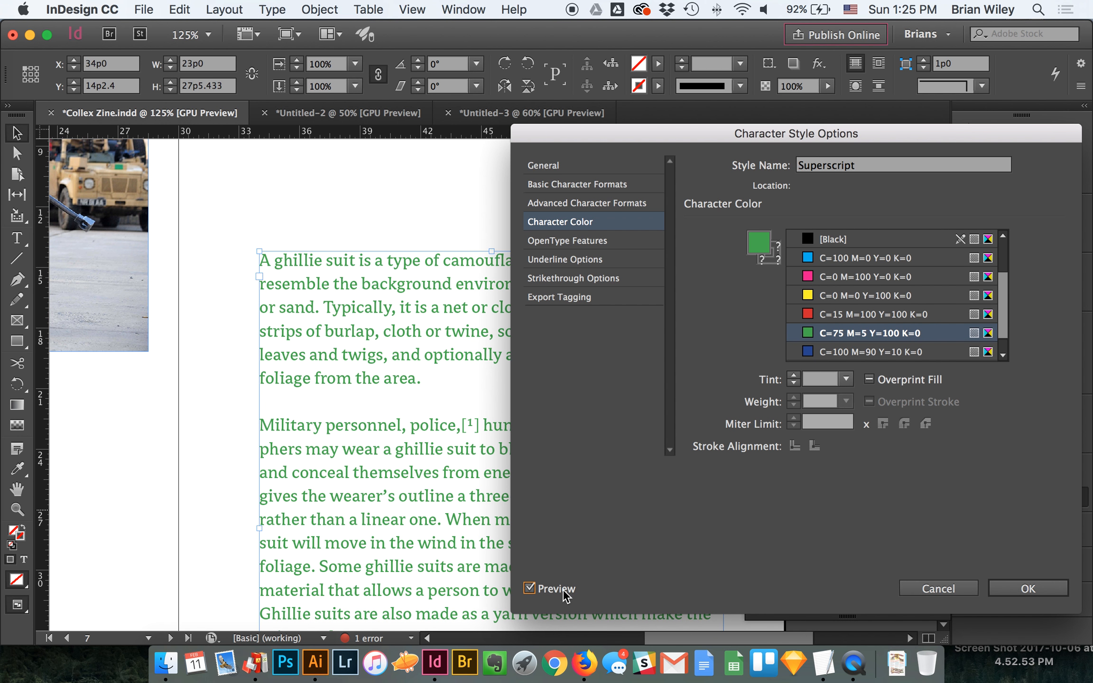
{"action": "left_click", "coordinate": [1046, 593]}
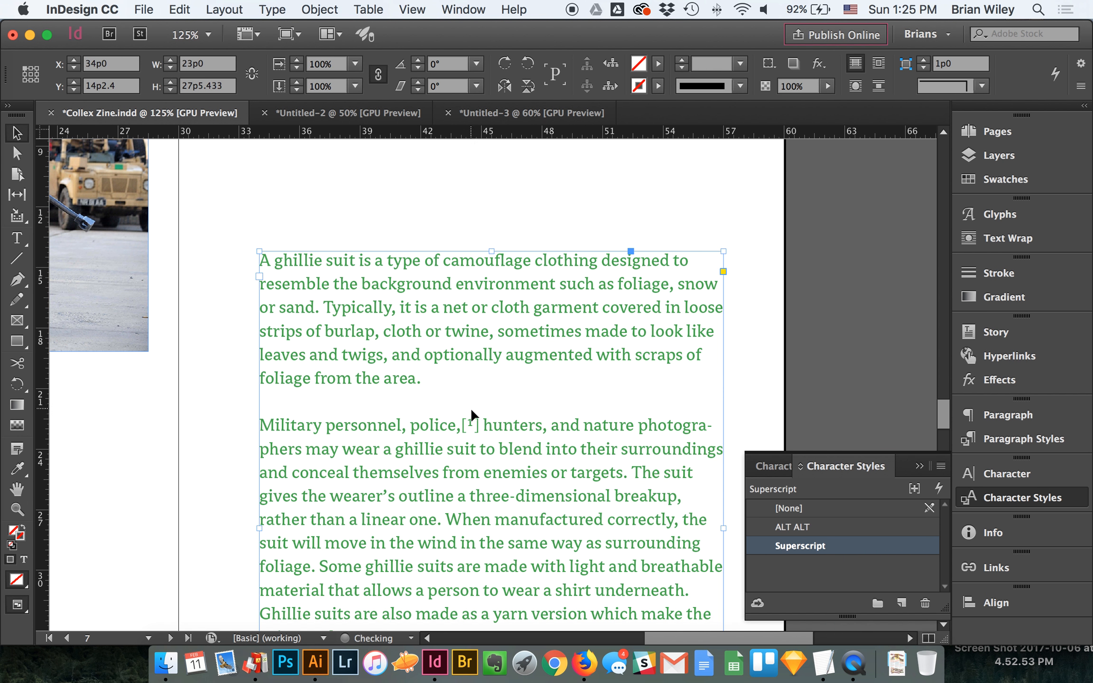
Select all the text in the frame and set its character style to [None].
{"action": "double_click", "coordinate": [473, 420]}
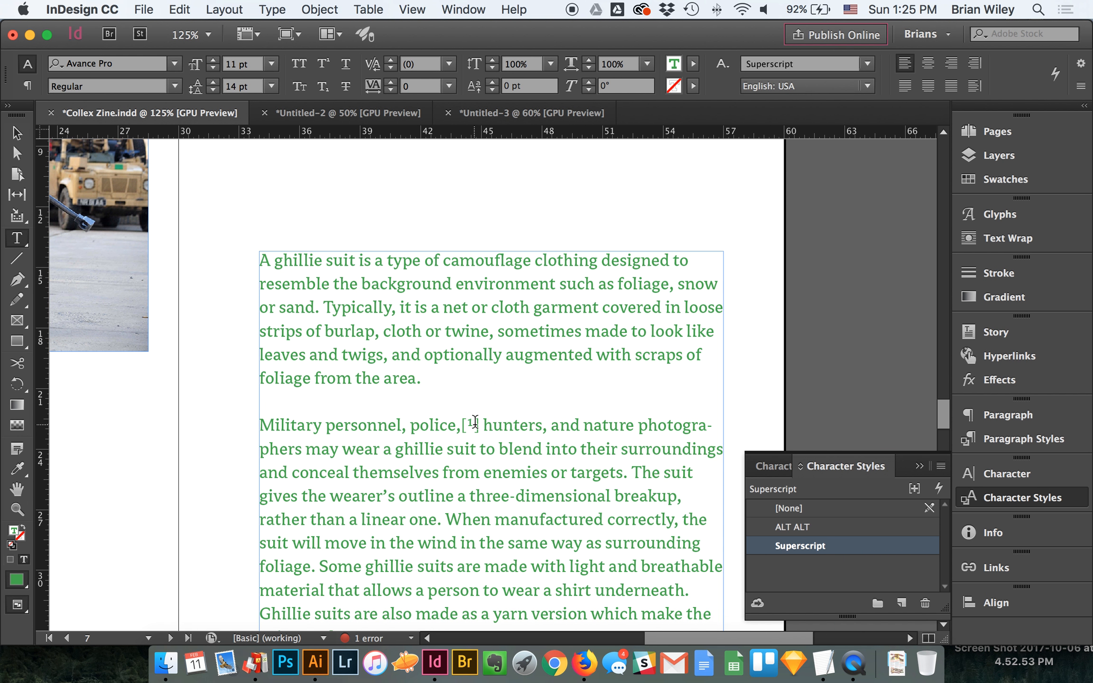
{"action": "key", "text": "super+a"}
{"action": "left_click", "coordinate": [805, 507]}
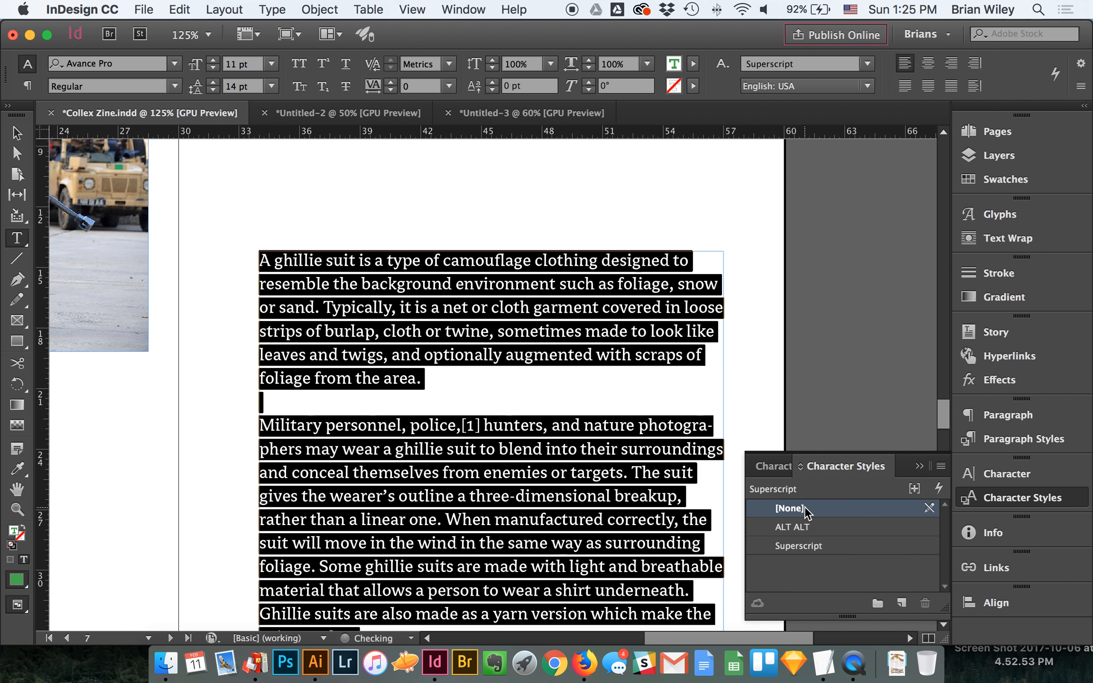
Apply the Superscript character style to the citation number 1 after "police," in the page 7 text.
{"action": "left_click", "coordinate": [476, 429]}
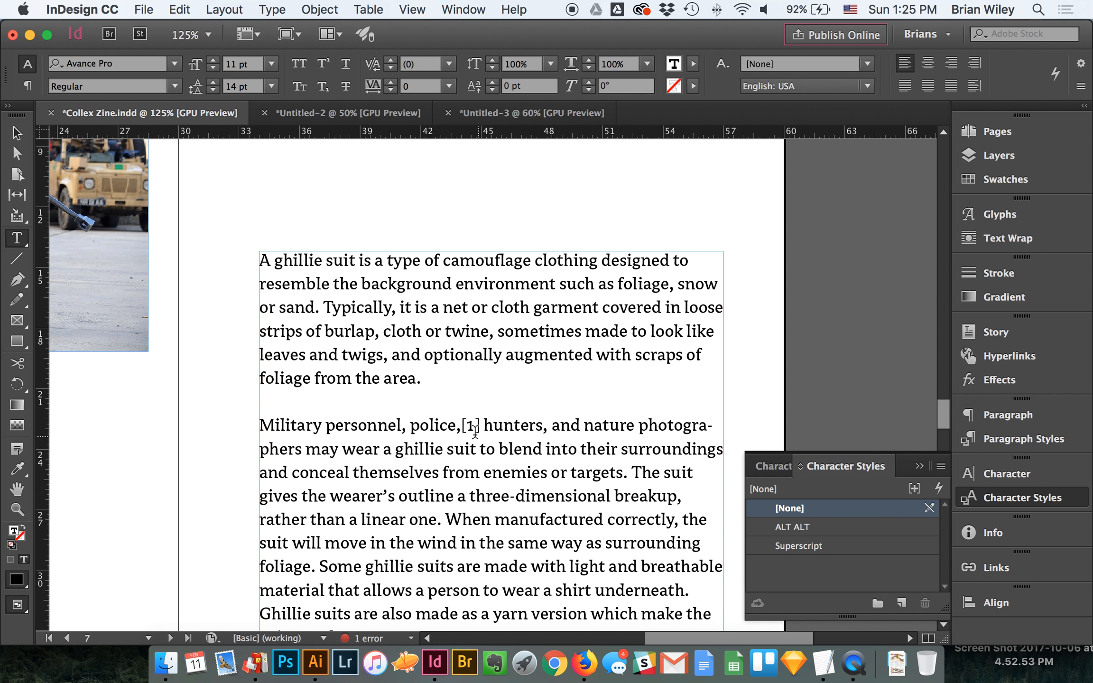
{"action": "double_click", "coordinate": [469, 426]}
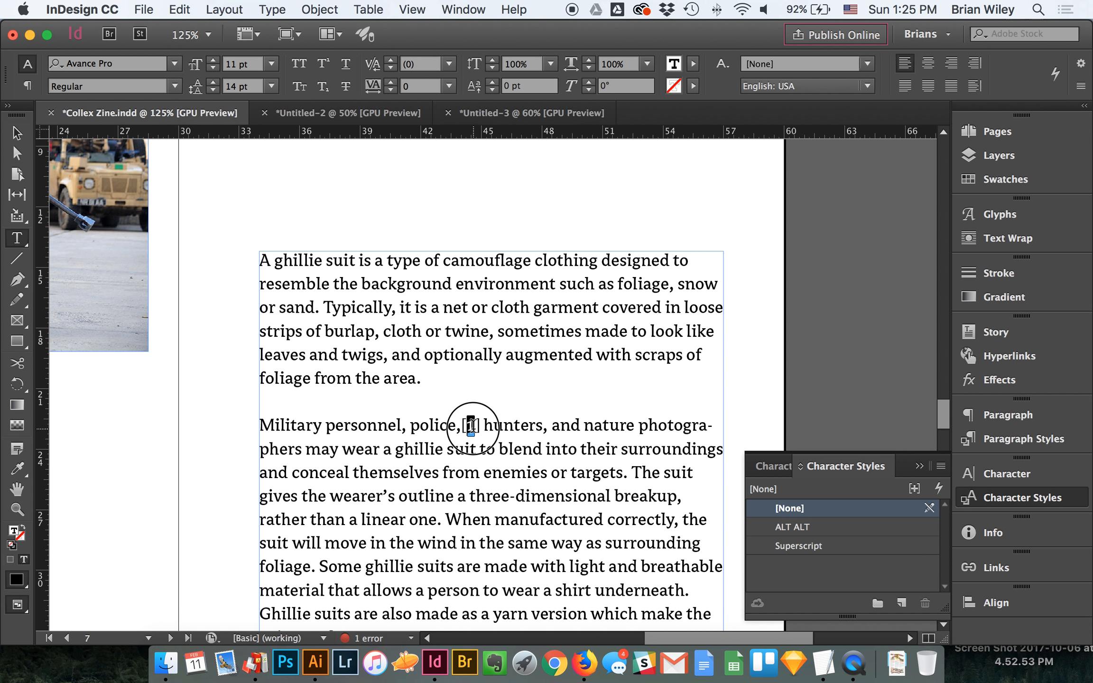
{"action": "left_click", "coordinate": [786, 546]}
{"action": "left_click", "coordinate": [564, 430]}
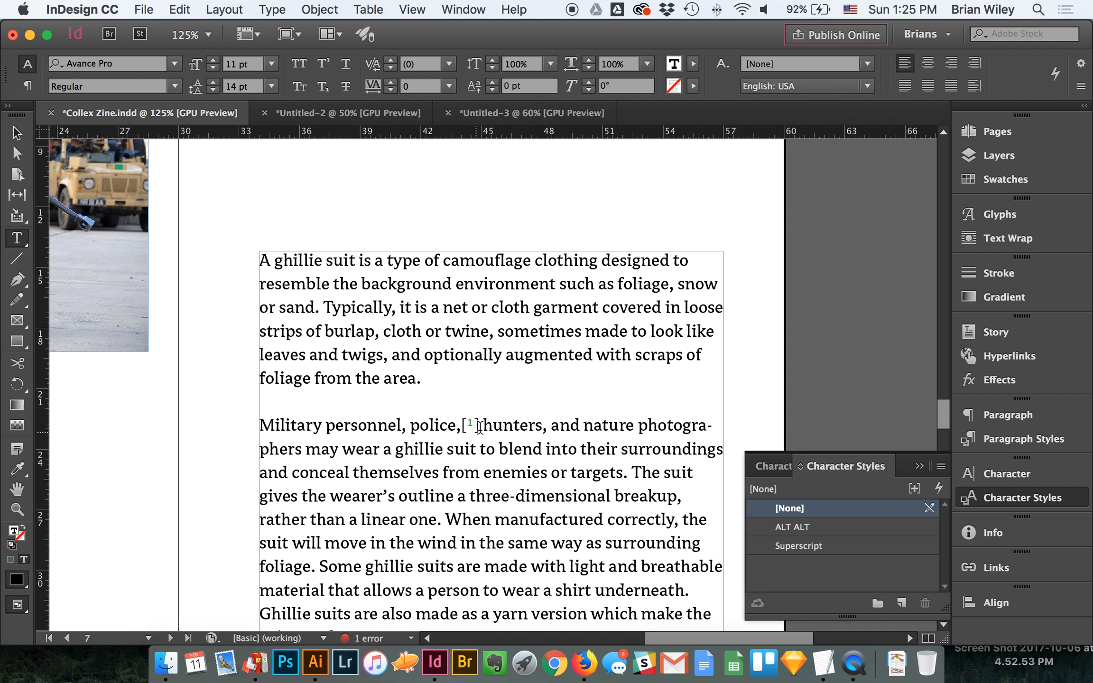
Try the Superscript character style on the citation number 2 in the page 8 text, and undo it.
{"action": "scroll", "coordinate": [458, 483], "scroll_direction": "down", "scroll_amount": 10}
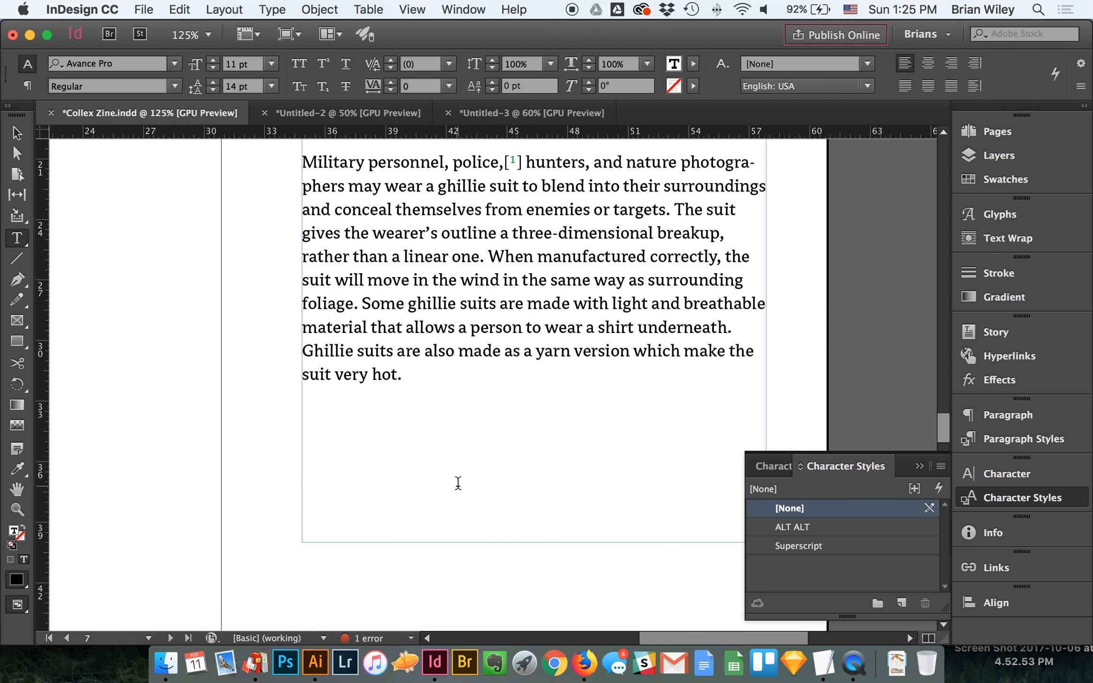
{"action": "scroll", "coordinate": [458, 483], "scroll_direction": "down", "scroll_amount": 10}
{"action": "scroll", "coordinate": [458, 483], "scroll_direction": "left", "scroll_amount": 8}
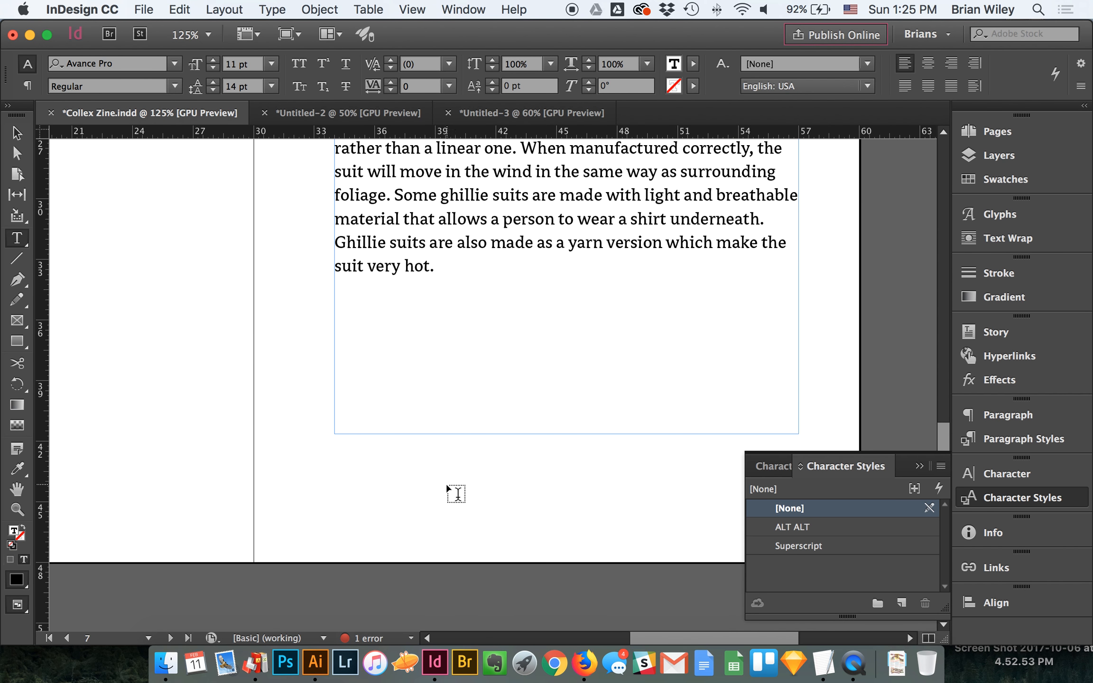
{"action": "scroll", "coordinate": [458, 484], "scroll_direction": "down", "scroll_amount": 9}
{"action": "scroll", "coordinate": [458, 484], "scroll_direction": "left", "scroll_amount": 6}
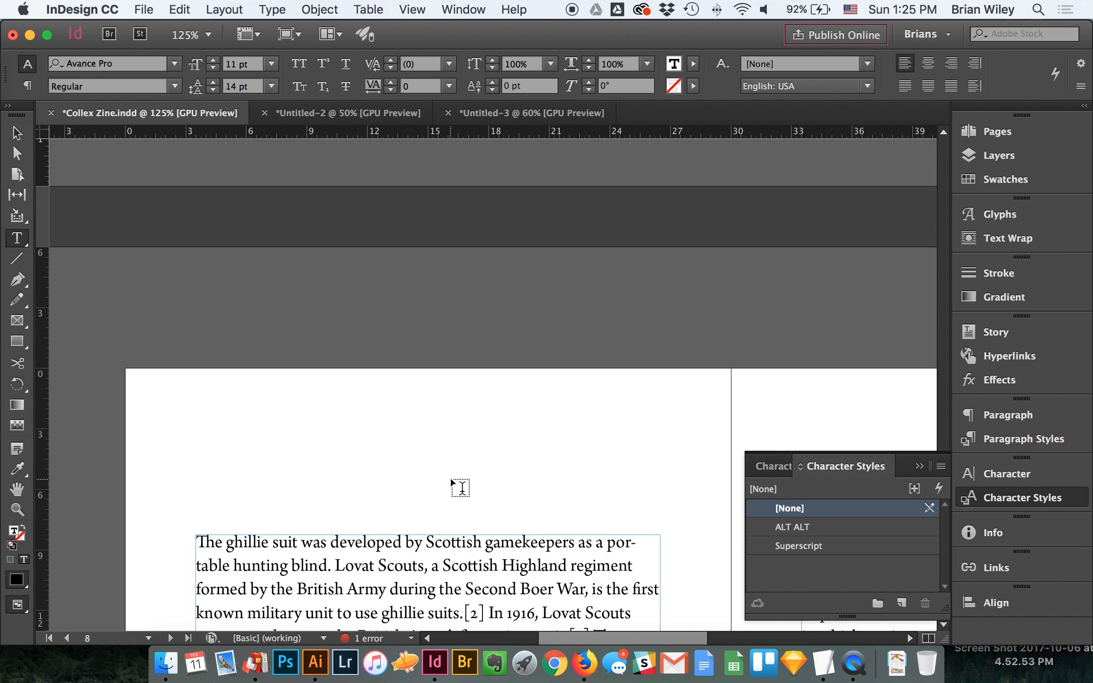
{"action": "double_click", "coordinate": [473, 465]}
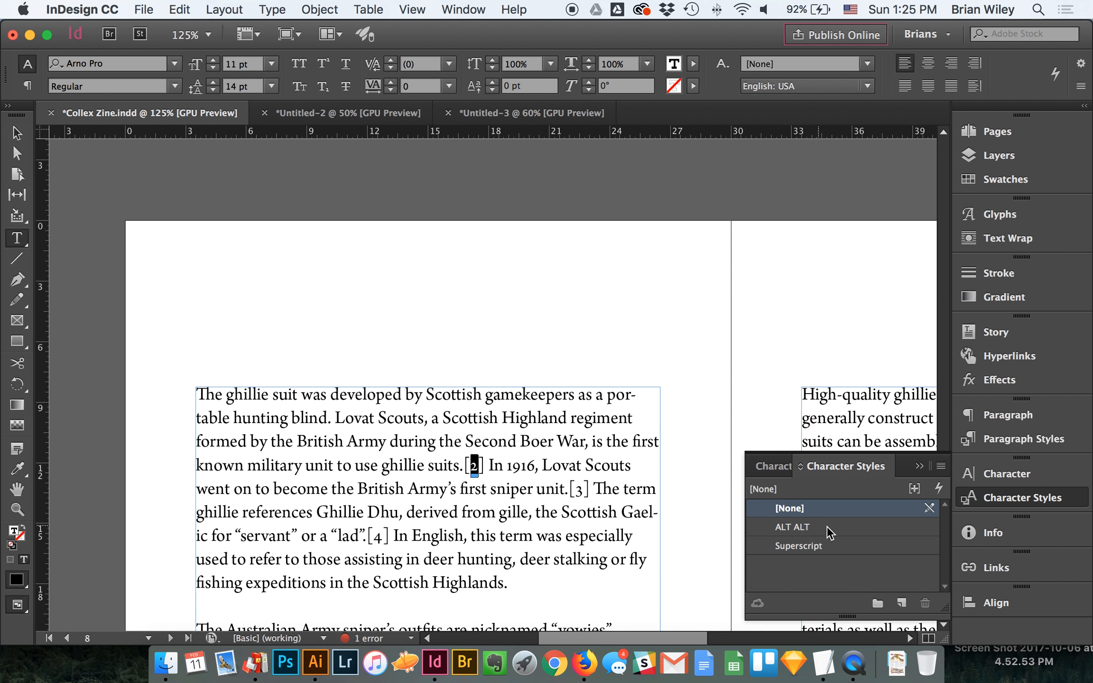
{"action": "left_click", "coordinate": [825, 550]}
{"action": "left_click", "coordinate": [632, 472]}
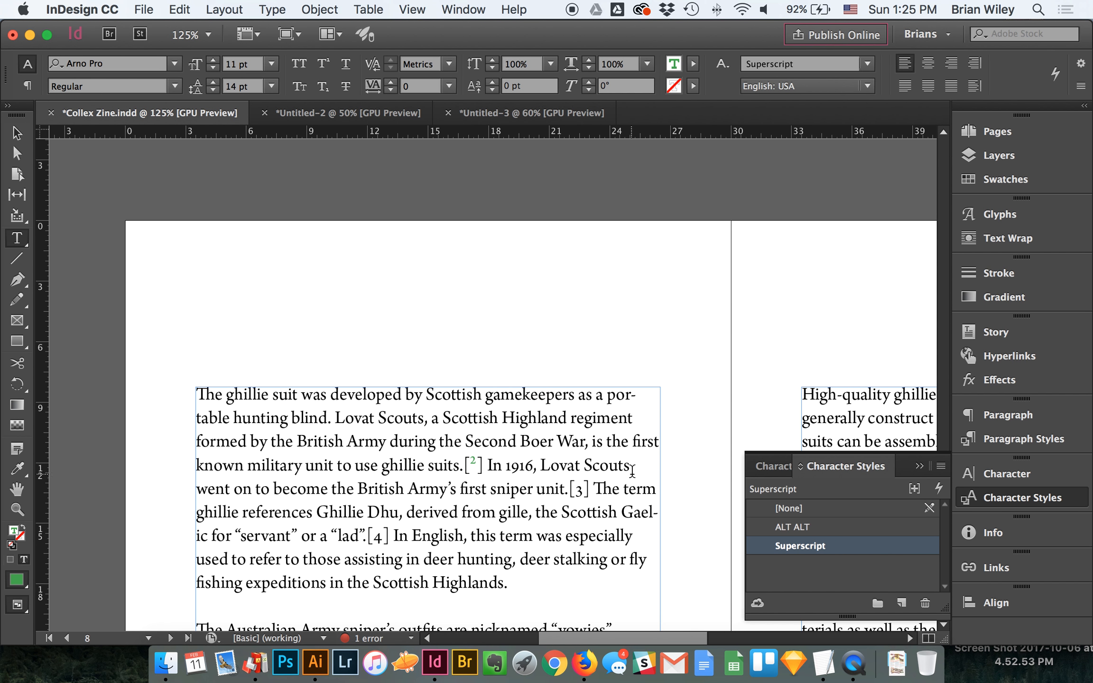
{"action": "key", "text": "super+z"}
{"action": "left_click", "coordinate": [579, 413]}
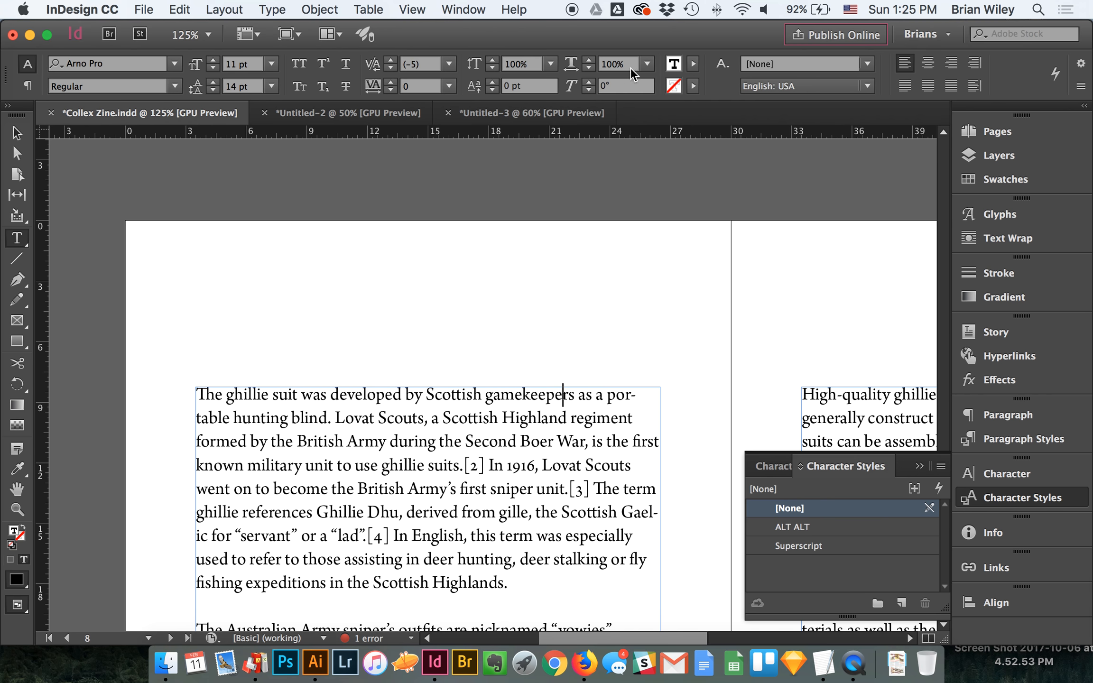